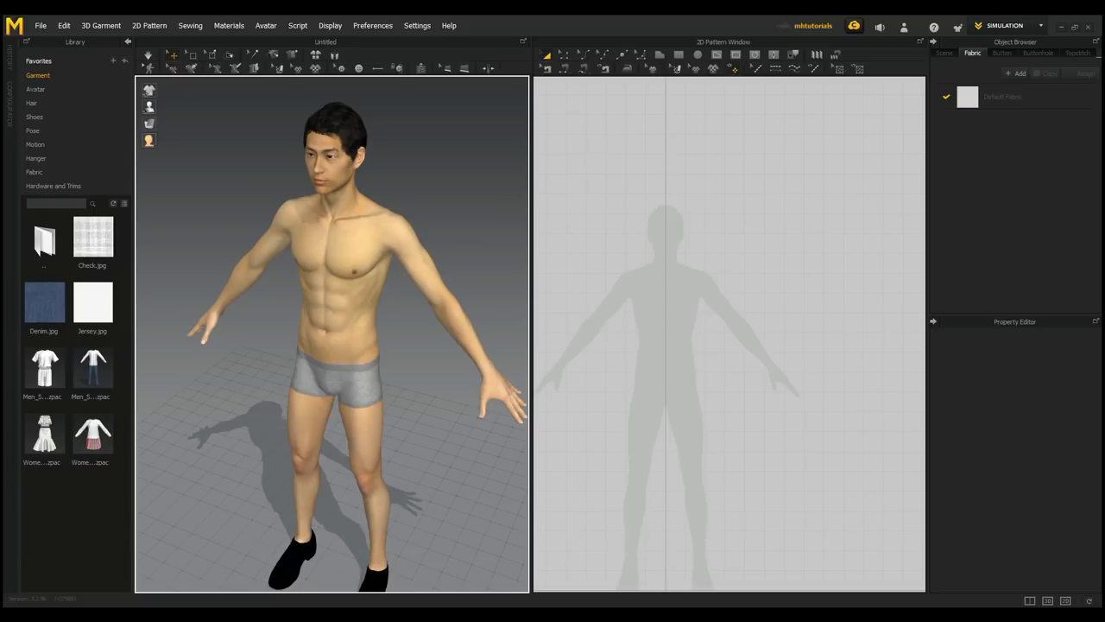
{"action": "left_click", "coordinate": [41, 25]}
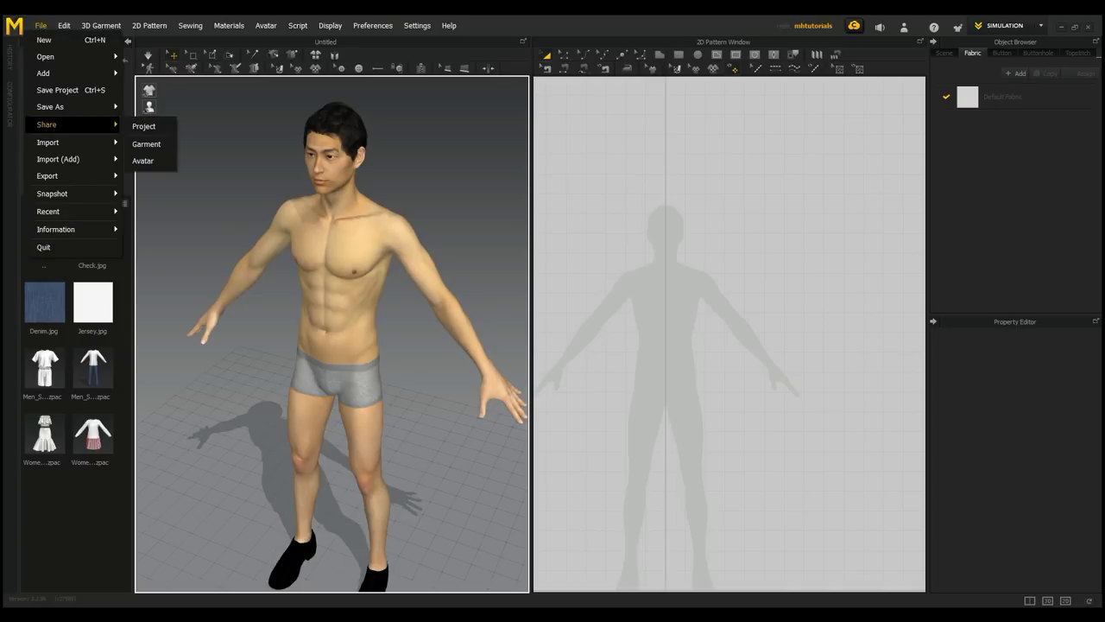
{"action": "mouse_move", "coordinate": [52, 141]}
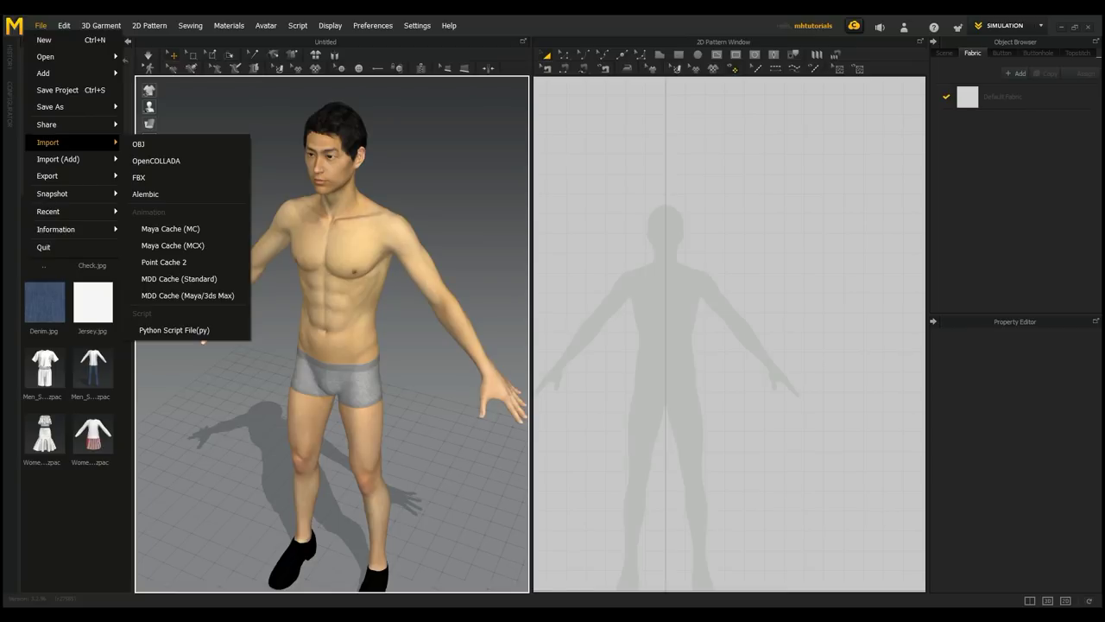
{"action": "mouse_move", "coordinate": [43, 72]}
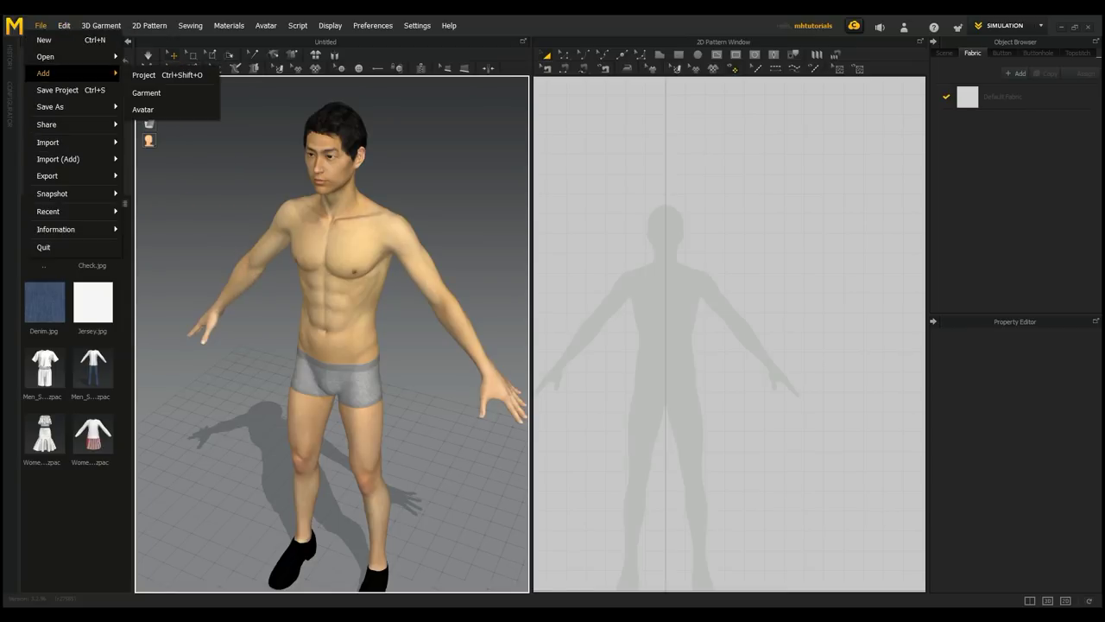
{"action": "left_click", "coordinate": [142, 109]}
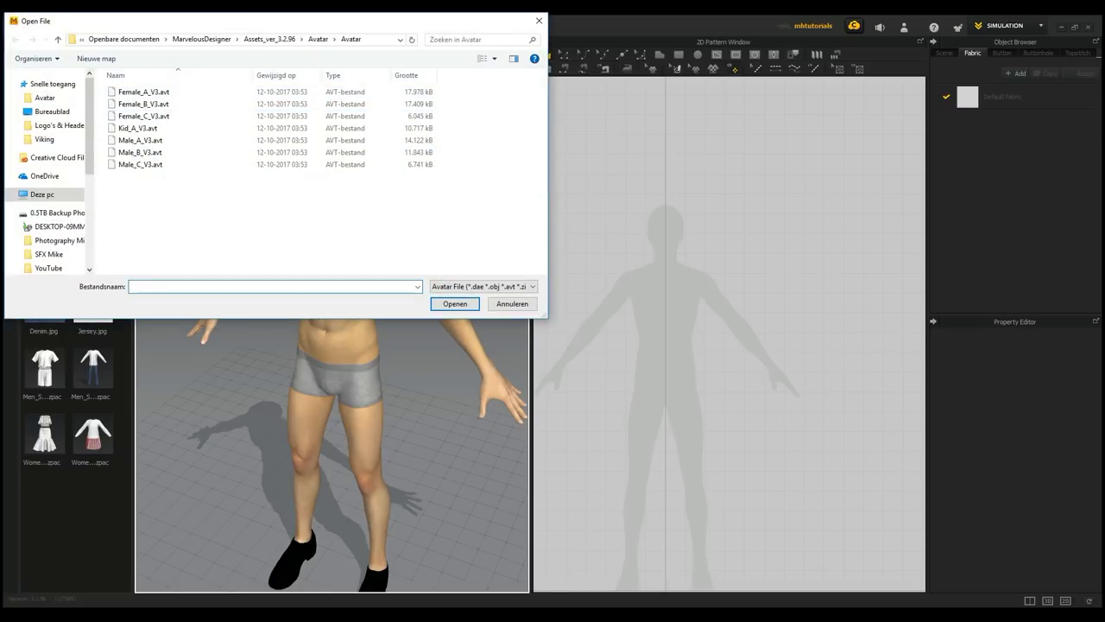
{"action": "left_click", "coordinate": [512, 303]}
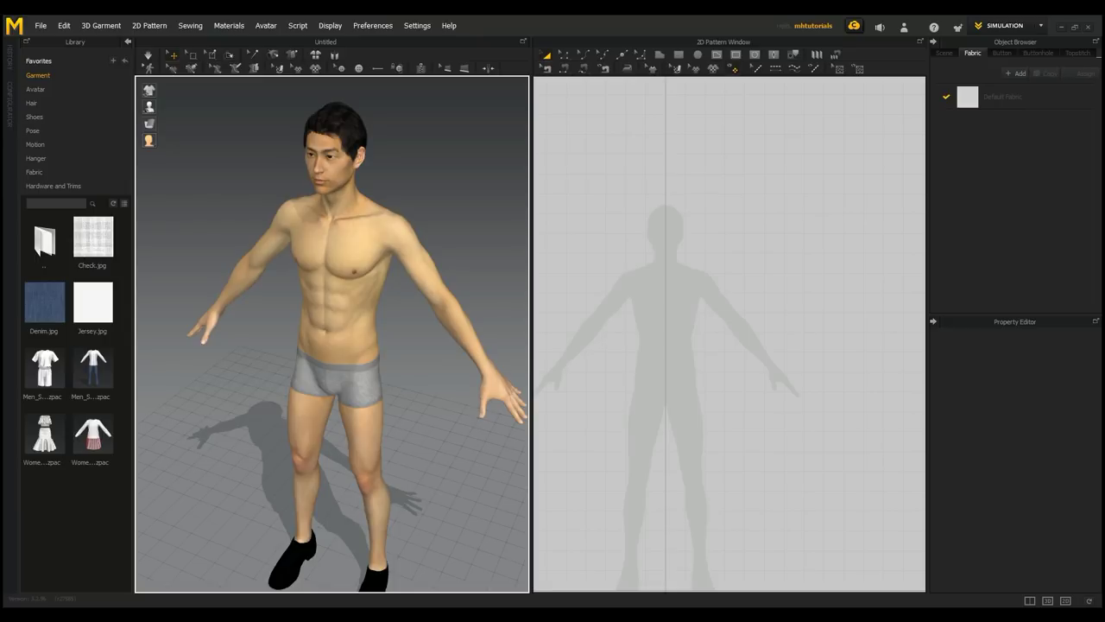
Draw a closed half-front vest polygon on the avatar silhouette, with a centre edge about 45.5 cm and a hem about 17.5 cm
{"action": "left_click", "coordinate": [661, 55]}
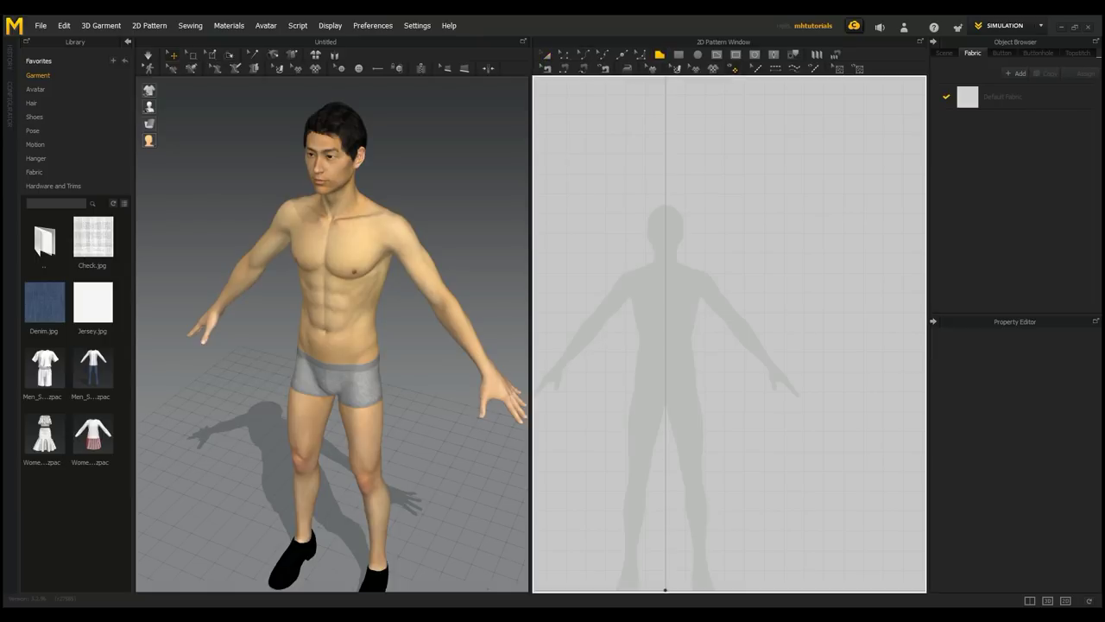
{"action": "scroll", "coordinate": [718, 310], "scroll_direction": "up", "scroll_amount": 3}
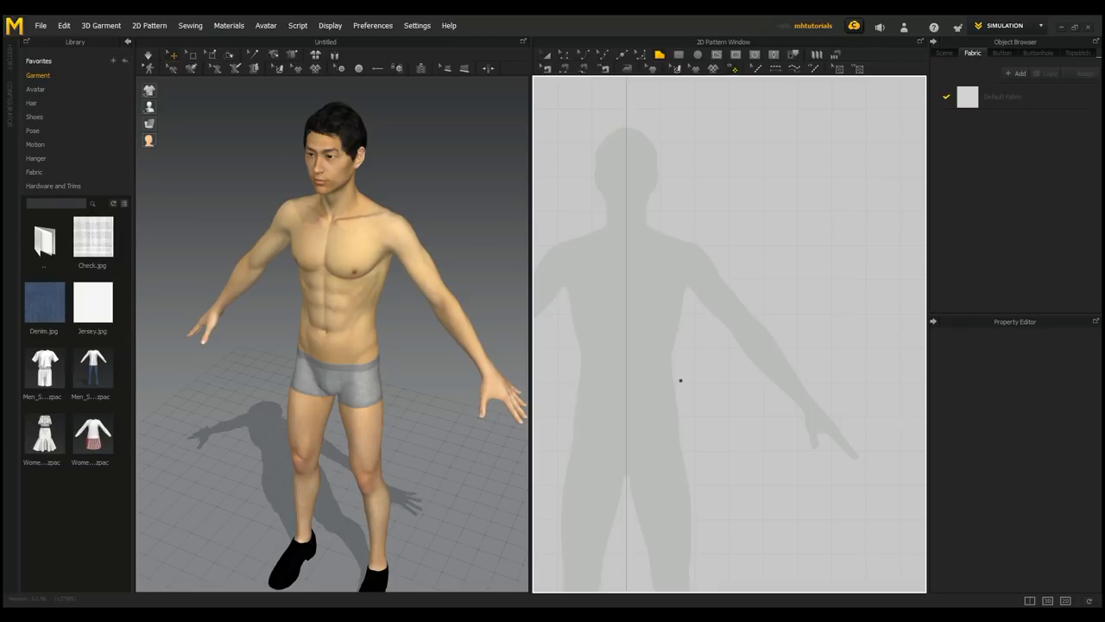
{"action": "middle_click_drag", "start_coordinate": [680, 380], "coordinate": [784, 407]}
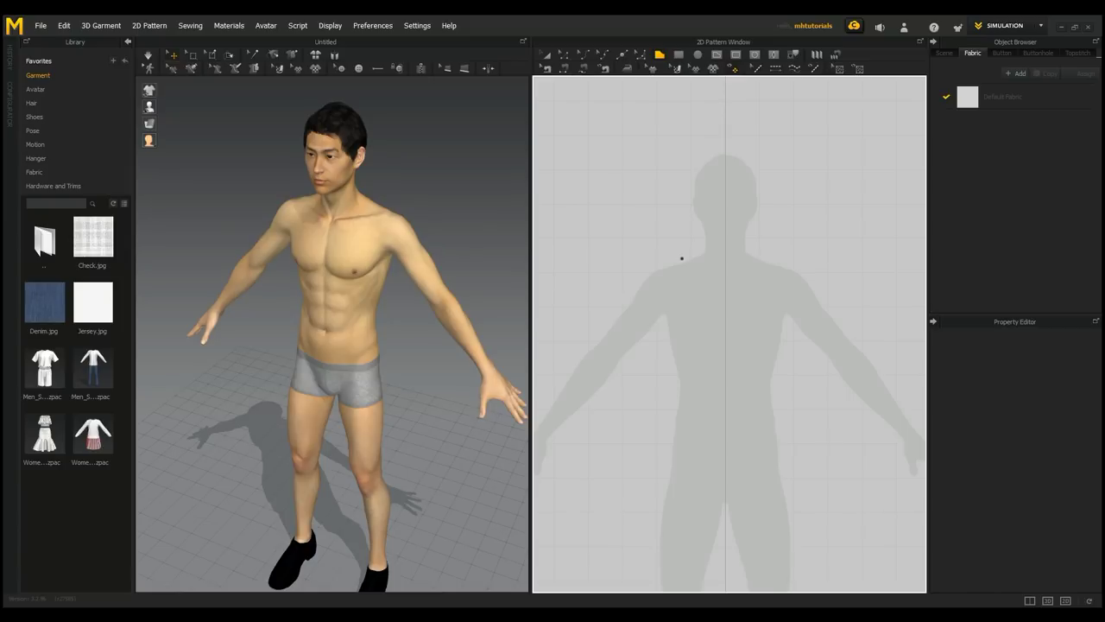
{"action": "left_click", "coordinate": [682, 258]}
{"action": "left_click", "coordinate": [726, 290]}
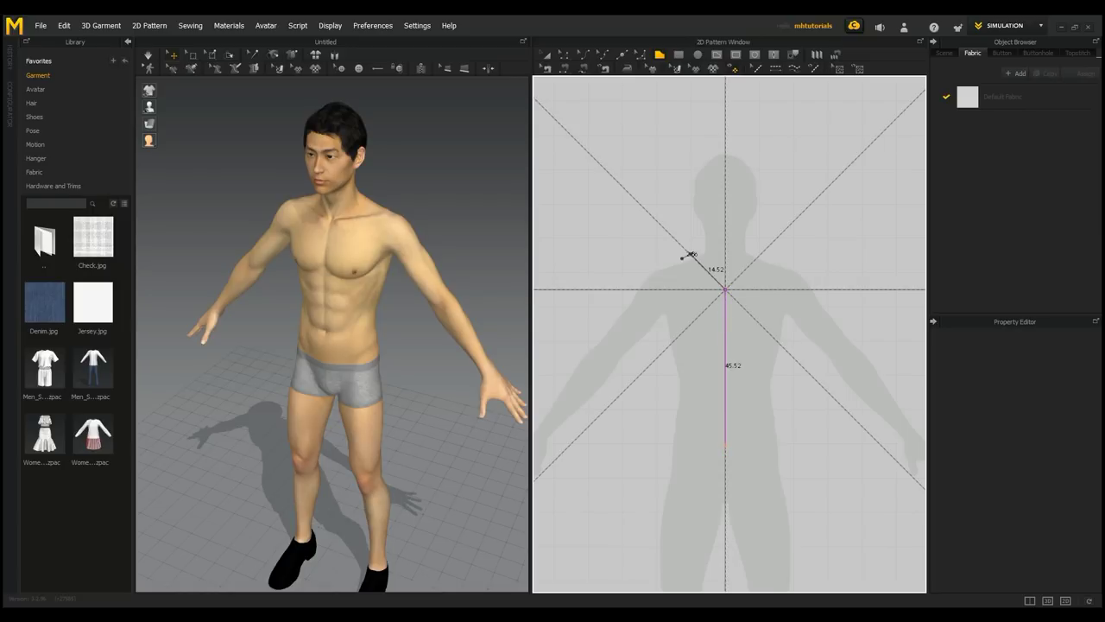
{"action": "left_click", "coordinate": [725, 444]}
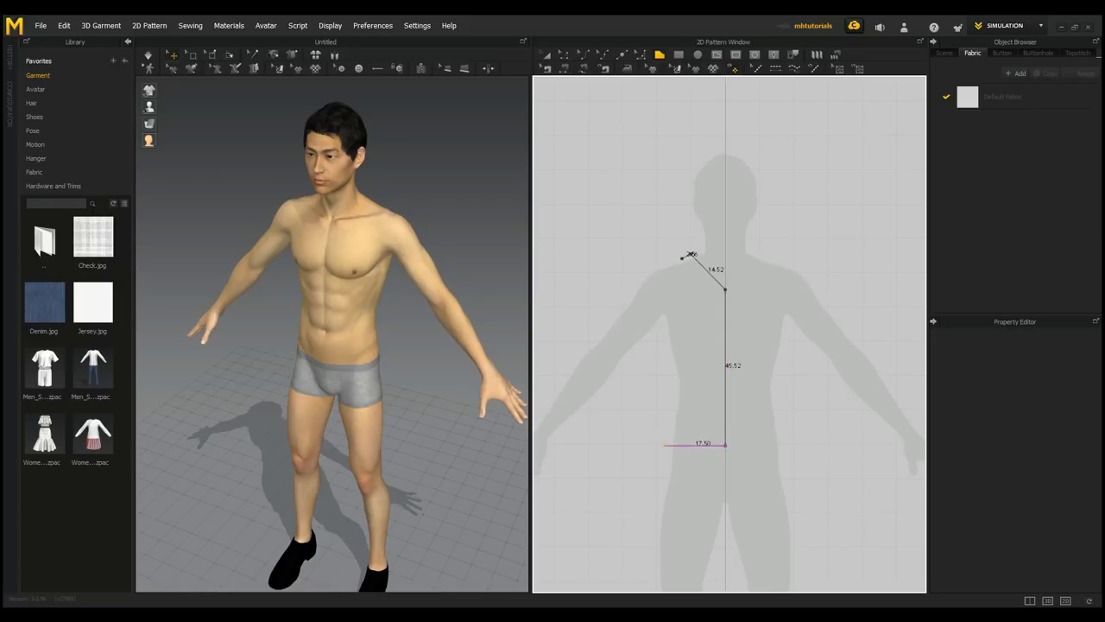
{"action": "left_click", "coordinate": [665, 445]}
{"action": "left_click", "coordinate": [676, 388]}
{"action": "left_click", "coordinate": [662, 319]}
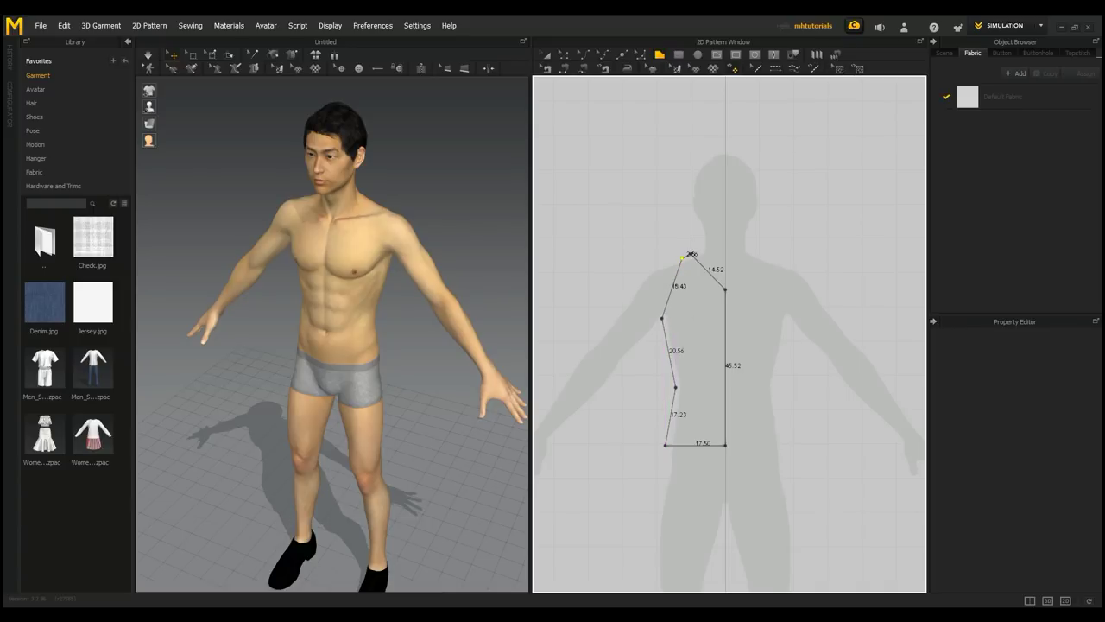
{"action": "left_click", "coordinate": [682, 257]}
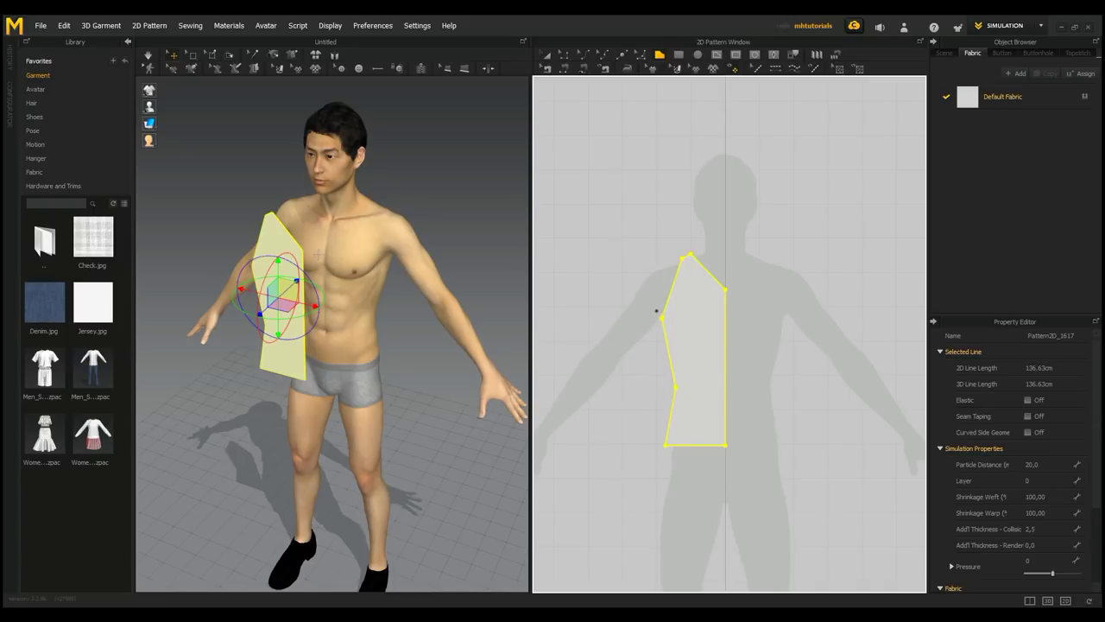
Curve the armhole edge inward to about 20.9 cm and shift the shoulder points slightly toward the neck
{"action": "key", "text": "a"}
{"action": "left_click", "coordinate": [583, 54]}
{"action": "left_click", "coordinate": [672, 289]}
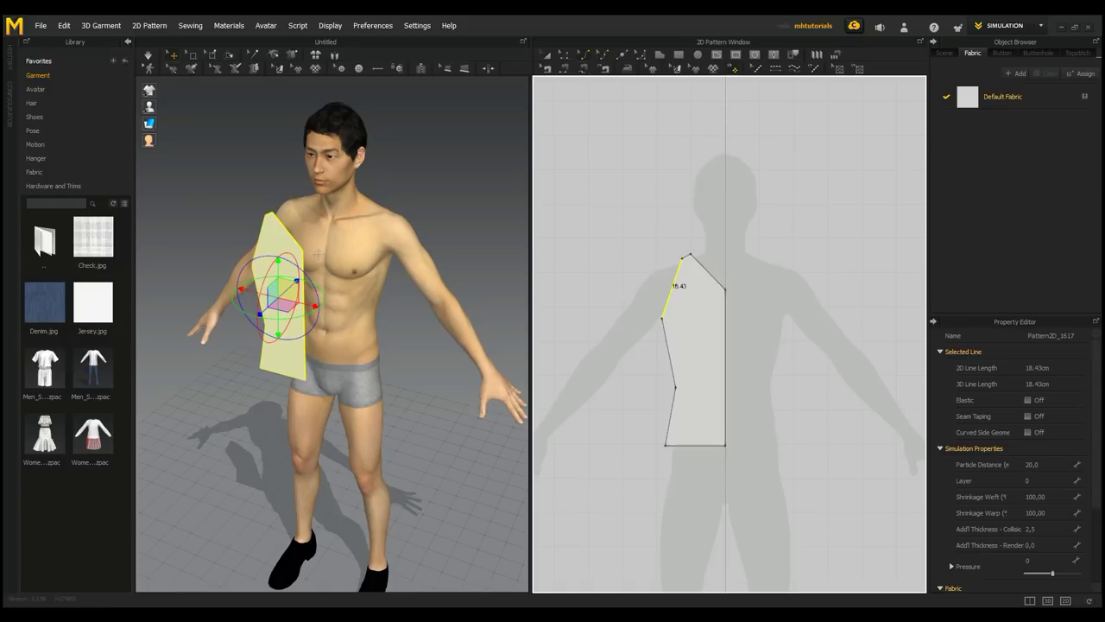
{"action": "mouse_move", "coordinate": [673, 287]}
{"action": "left_mouse_down"}
{"action": "mouse_move", "coordinate": [688, 278]}
{"action": "mouse_move", "coordinate": [692, 292]}
{"action": "mouse_move", "coordinate": [686, 285]}
{"action": "left_mouse_up"}
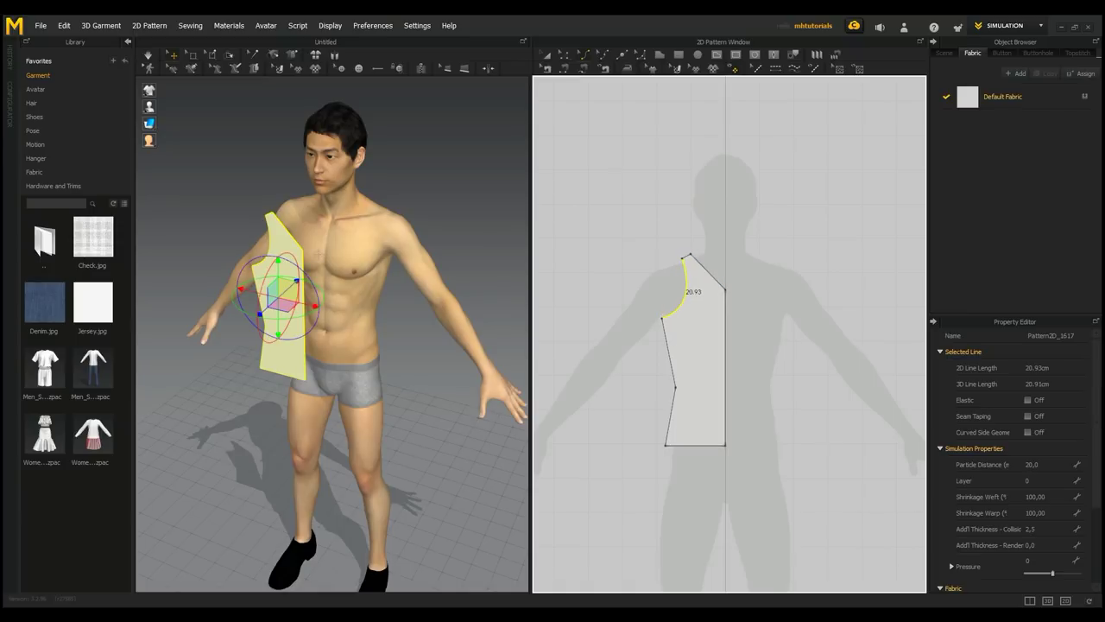
{"action": "left_click", "coordinate": [565, 54]}
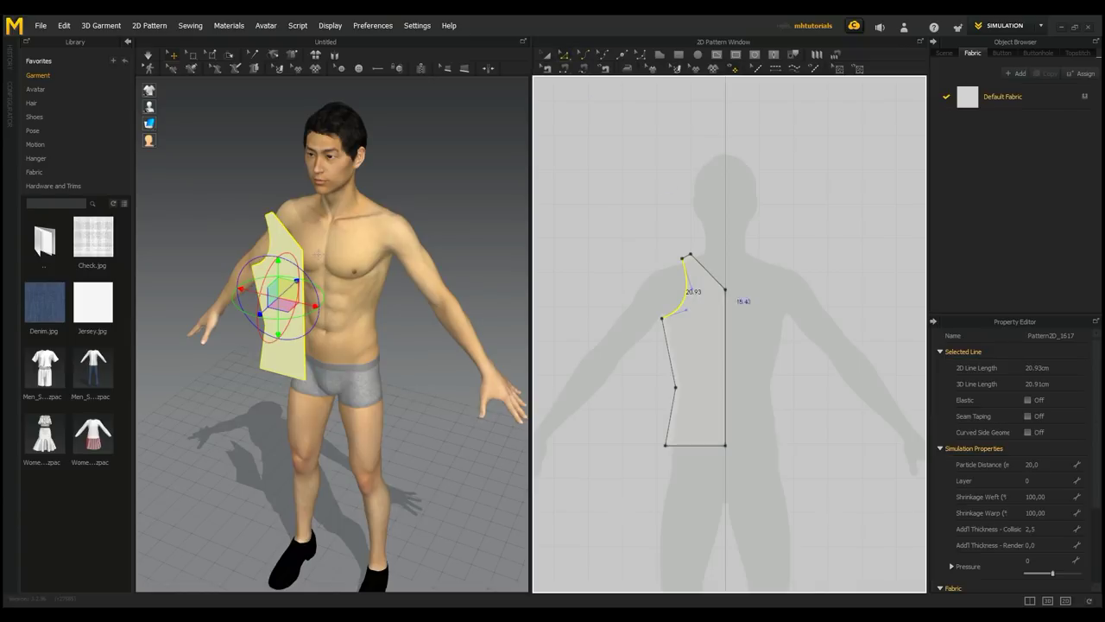
{"action": "mouse_move", "coordinate": [691, 254]}
{"action": "left_mouse_down"}
{"action": "mouse_move", "coordinate": [683, 258]}
{"action": "mouse_move", "coordinate": [693, 253]}
{"action": "left_mouse_up"}
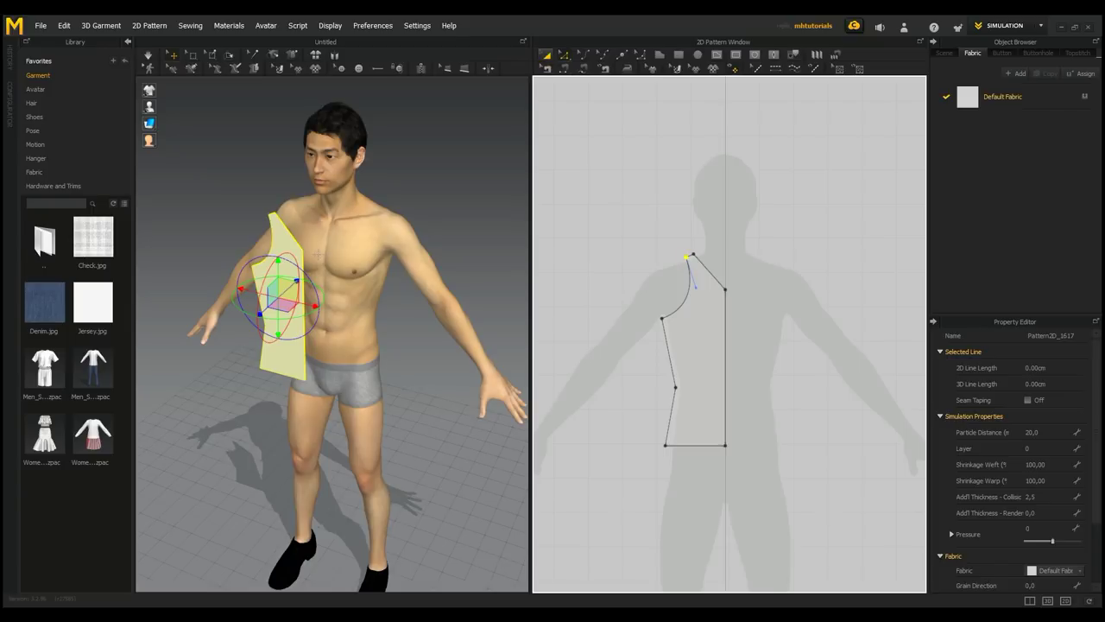
Create a Symmetric Pattern (with Sewing) of the half front, place it beside the original, and reset the 3D arrangement
{"action": "left_click", "coordinate": [546, 56]}
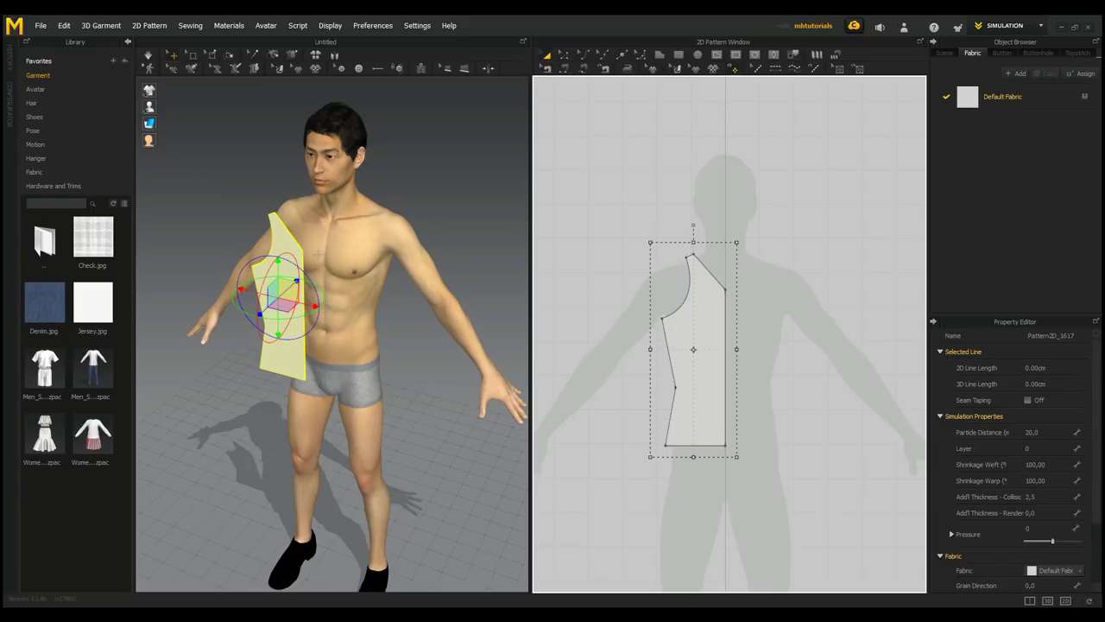
{"action": "left_click", "coordinate": [697, 353]}
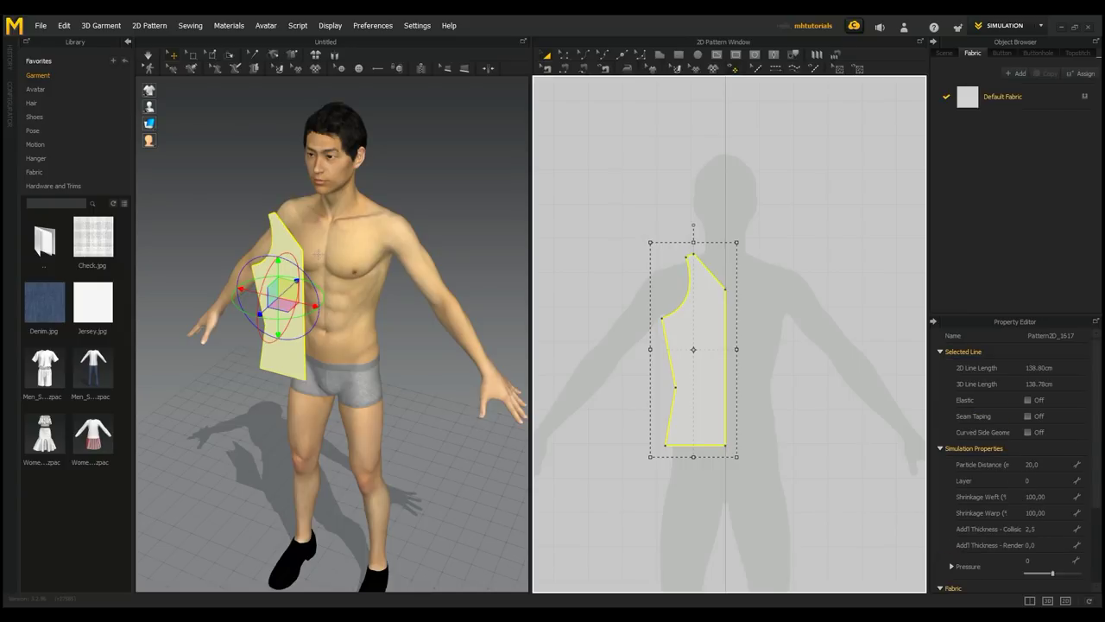
{"action": "right_click", "coordinate": [703, 350]}
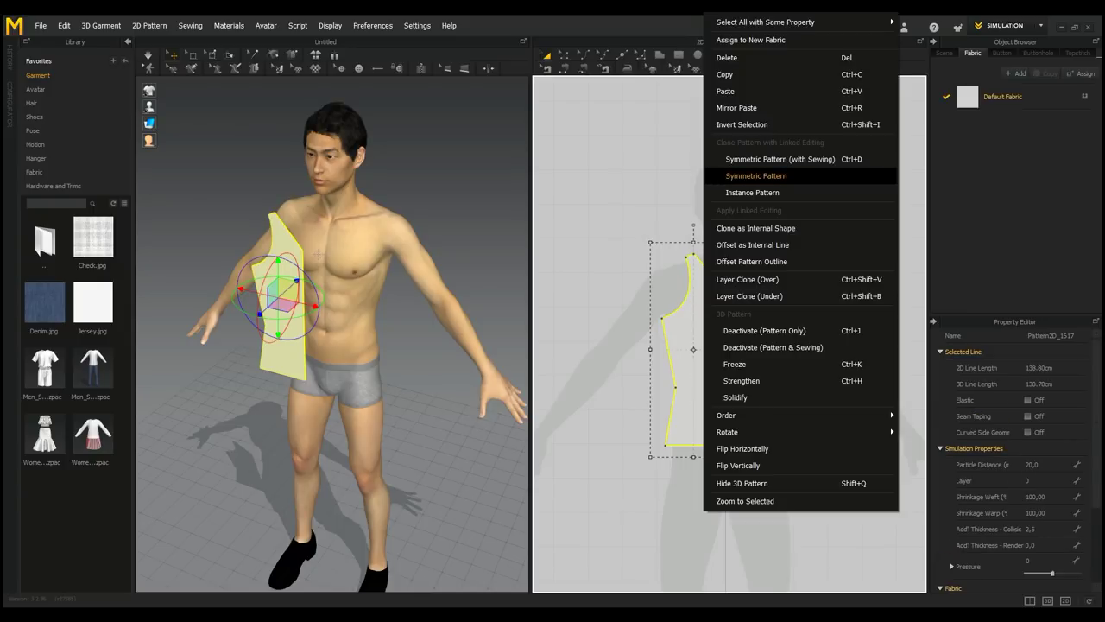
{"action": "left_click", "coordinate": [779, 159]}
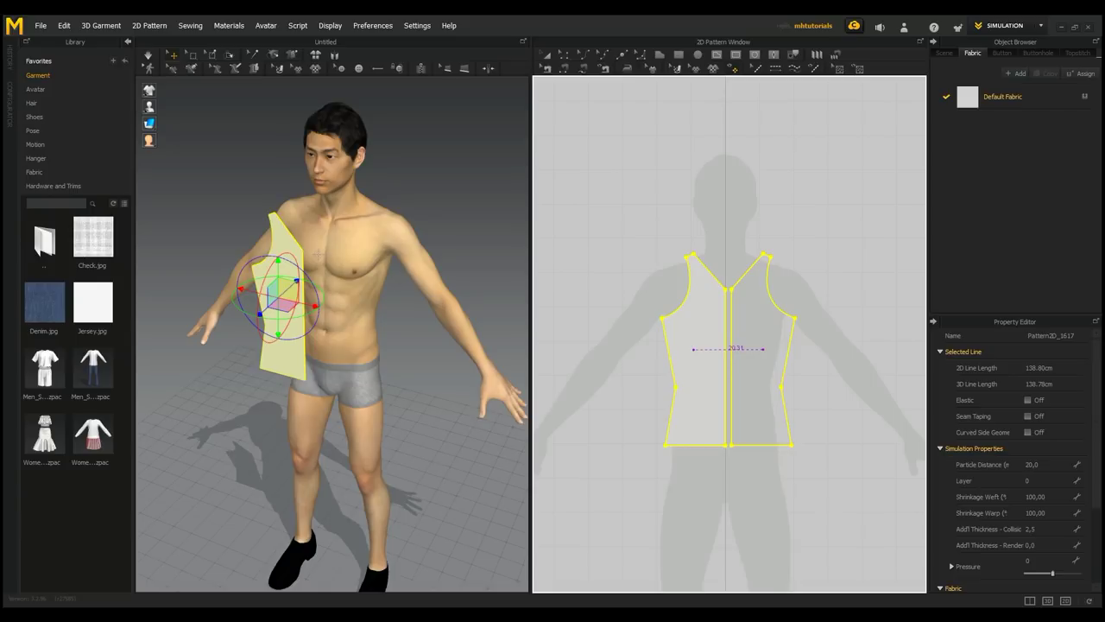
{"action": "left_click", "coordinate": [764, 349]}
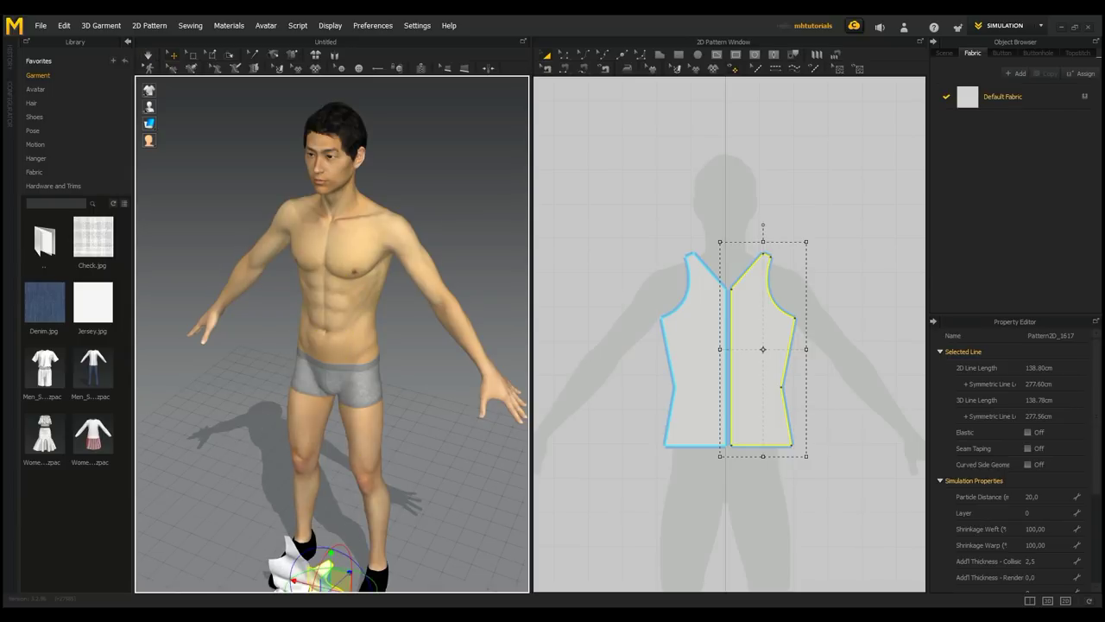
{"action": "left_click", "coordinate": [334, 55]}
Sew the centre edges of the two front panels together with a segment seam
{"action": "scroll", "coordinate": [688, 369], "scroll_direction": "down", "scroll_amount": 3}
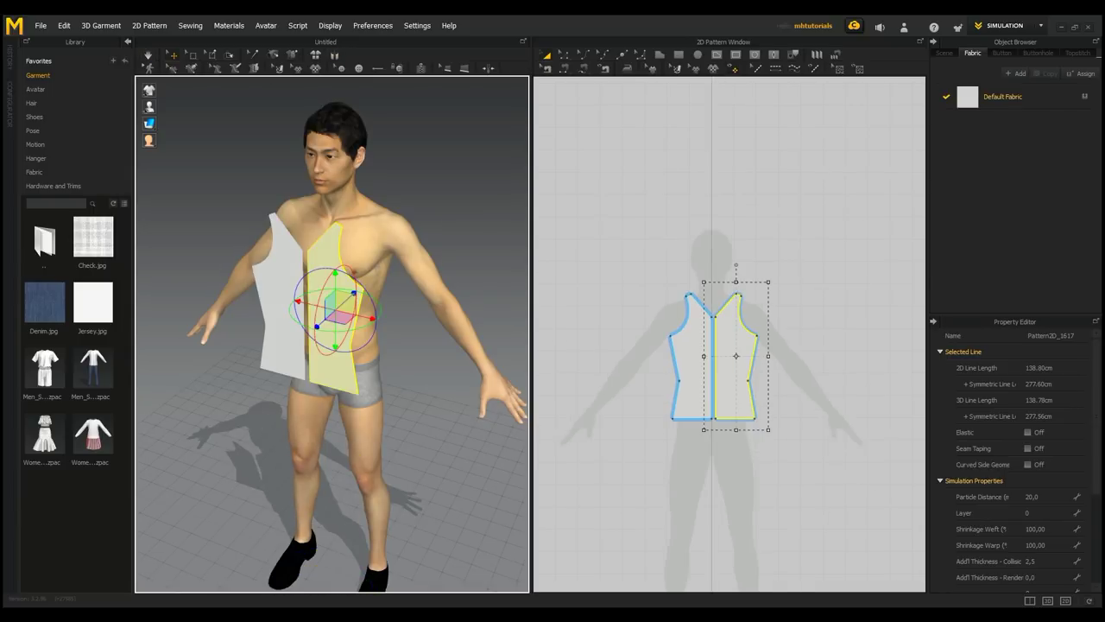
{"action": "scroll", "coordinate": [662, 388], "scroll_direction": "up", "scroll_amount": 2}
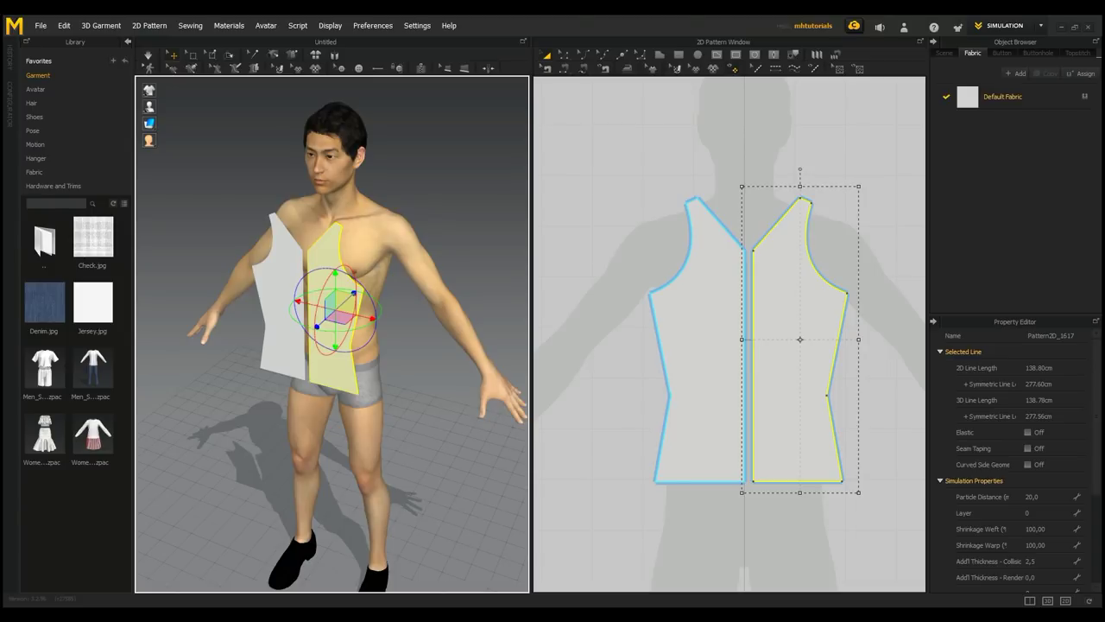
{"action": "left_click", "coordinate": [564, 68]}
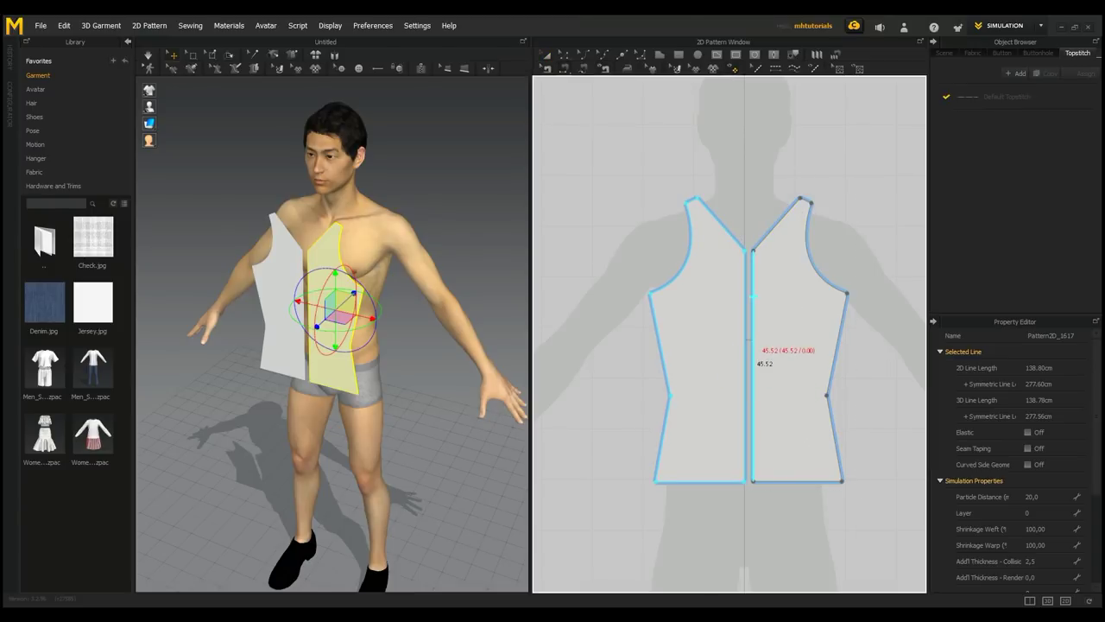
{"action": "left_click", "coordinate": [753, 296]}
{"action": "left_click", "coordinate": [745, 340]}
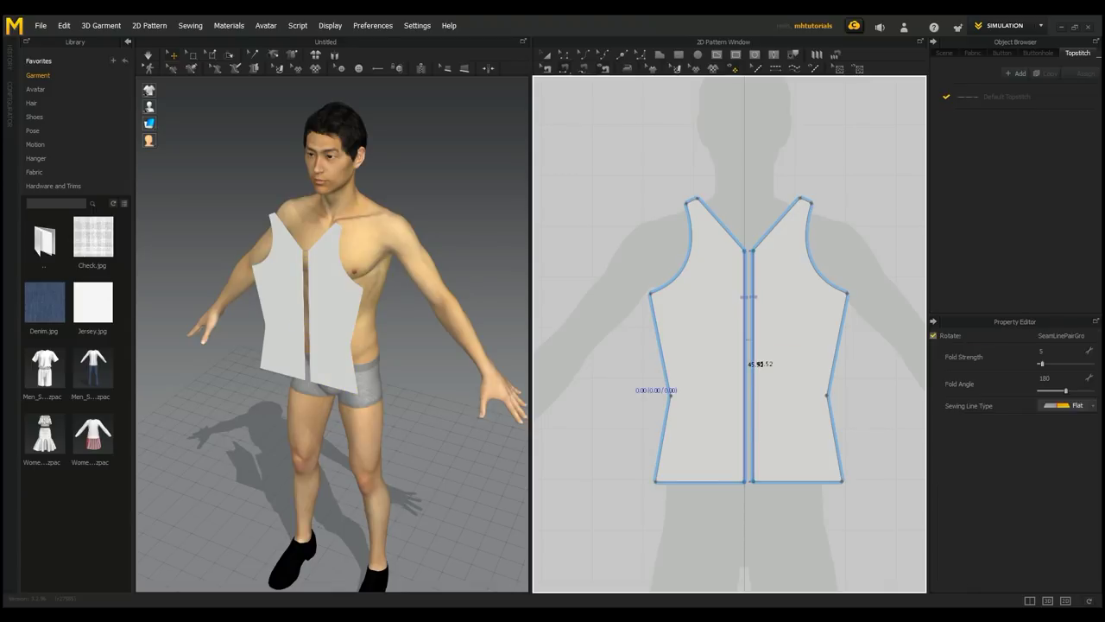
Test-simulate the joined front panels on the avatar and undo the simulation to restore their arrangement
{"action": "key", "text": "2"}
{"action": "key", "text": "8"}
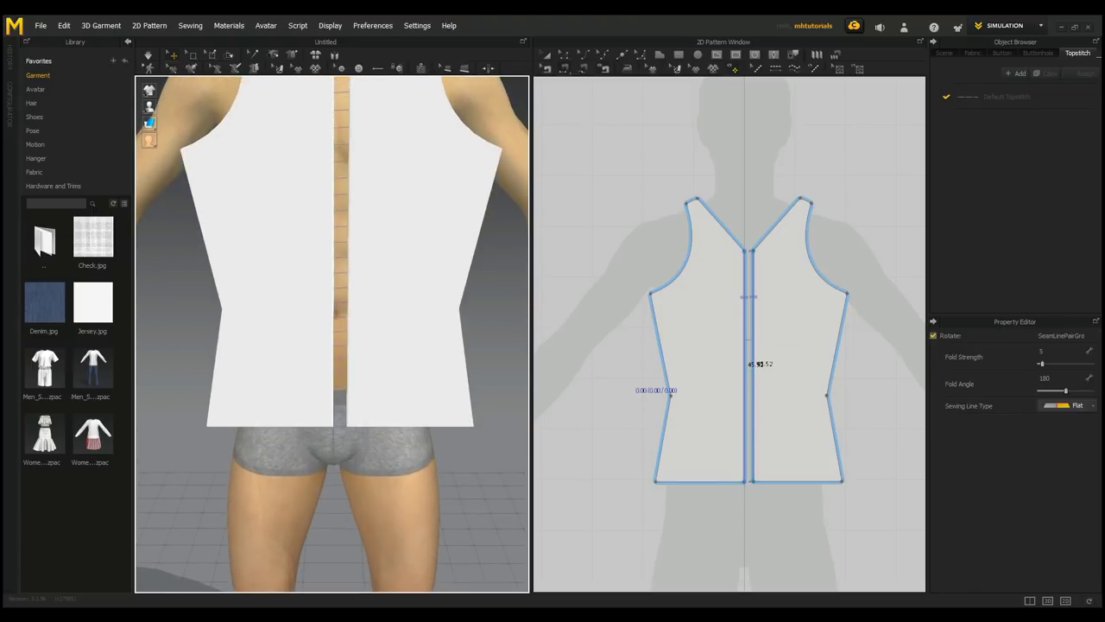
{"action": "scroll", "coordinate": [332, 335], "scroll_direction": "down", "scroll_amount": 5}
{"action": "right_click_drag", "start_coordinate": [346, 337], "coordinate": [298, 373]}
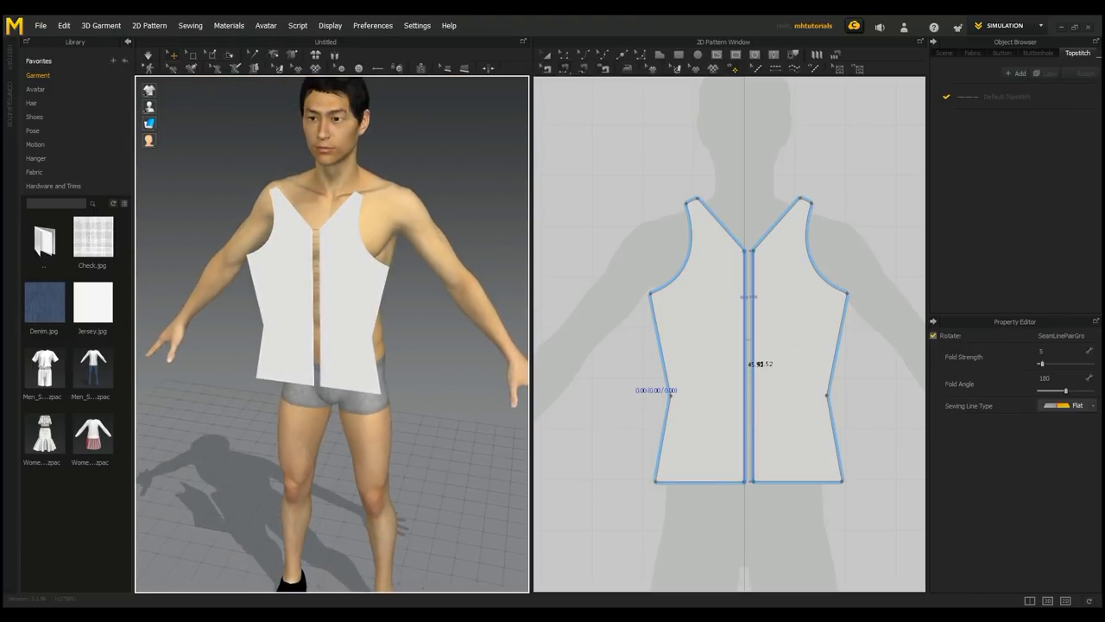
{"action": "key", "text": "q"}
{"action": "key", "text": "space"}
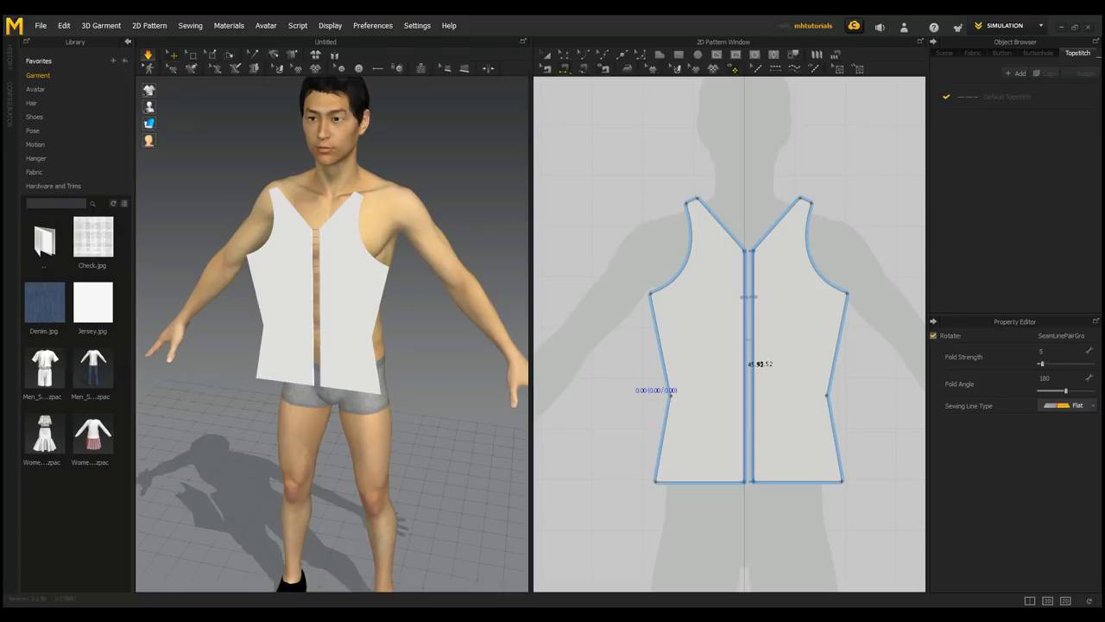
{"action": "key", "text": "space"}
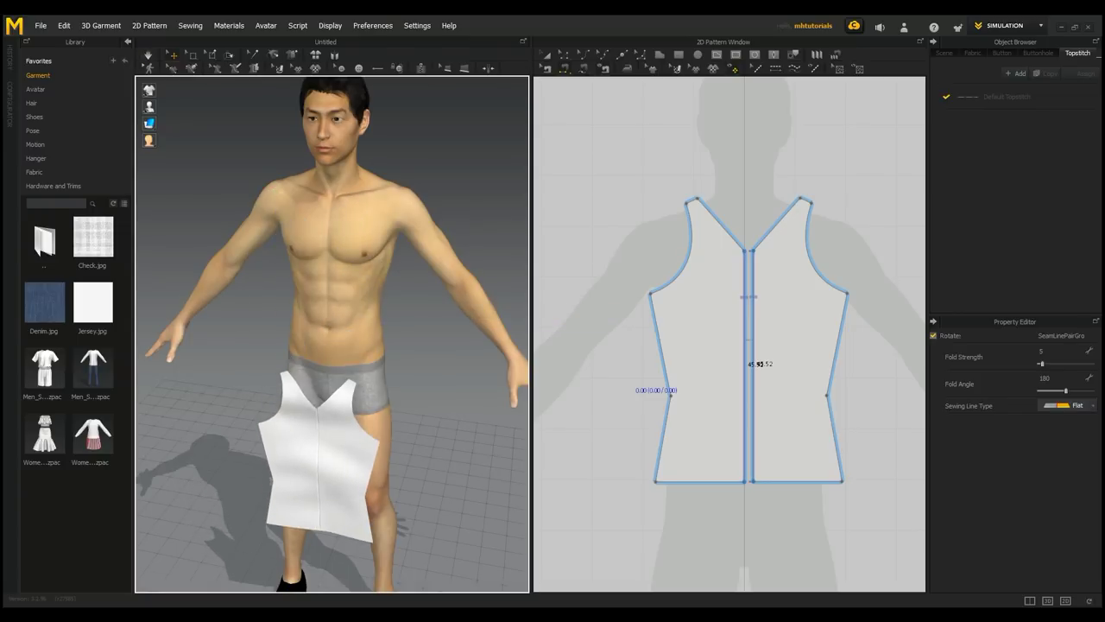
{"action": "key", "text": "ctrl+z"}
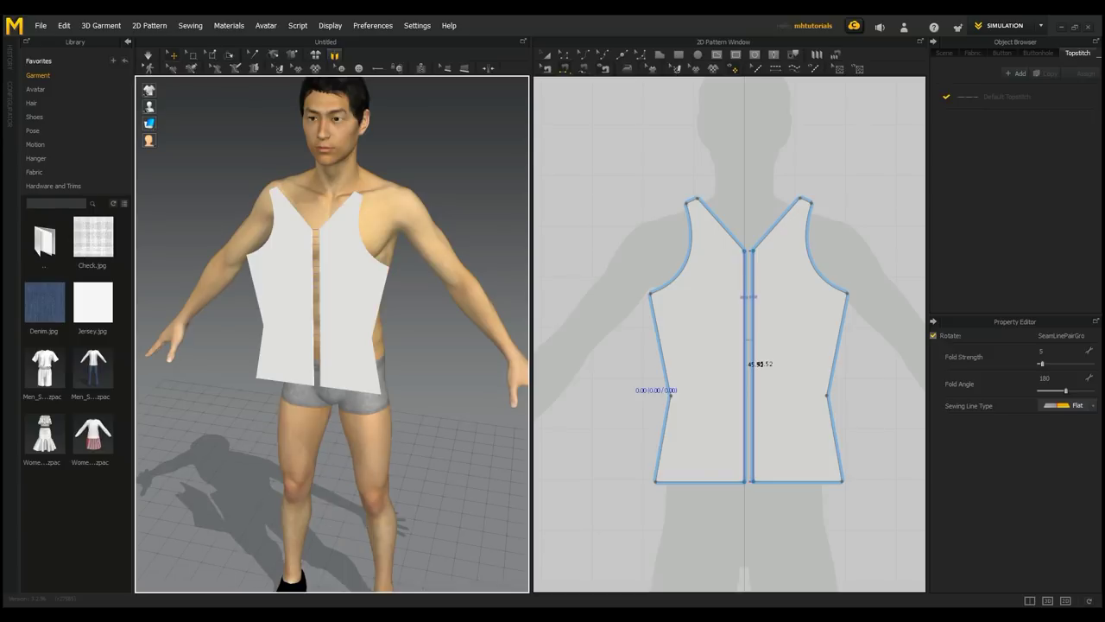
Duplicate both front panels and place the copies beside the originals, clear of the avatar silhouette, in the 2D pattern layout
{"action": "right_click_drag", "start_coordinate": [363, 328], "coordinate": [328, 337]}
{"action": "left_click", "coordinate": [798, 341]}
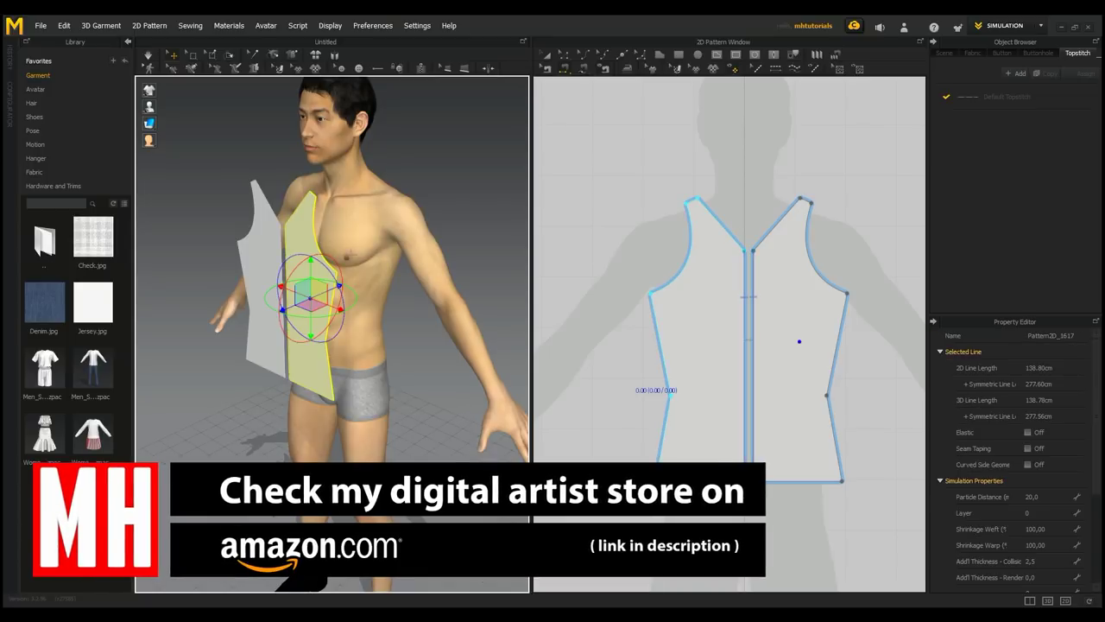
{"action": "left_click", "coordinate": [257, 245], "text": "shift"}
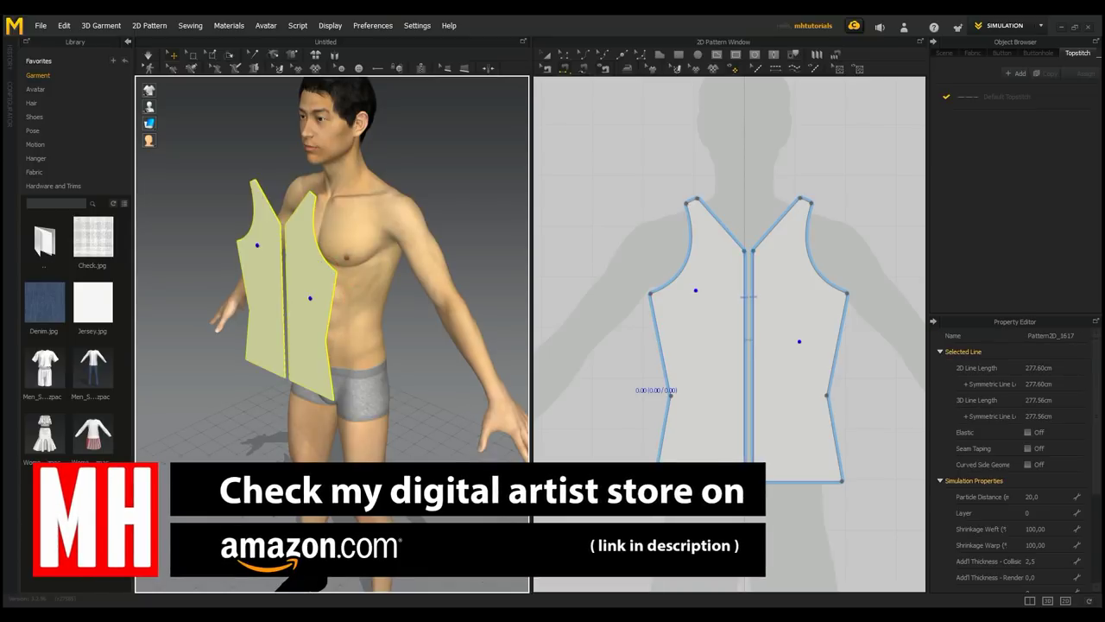
{"action": "left_click", "coordinate": [973, 54]}
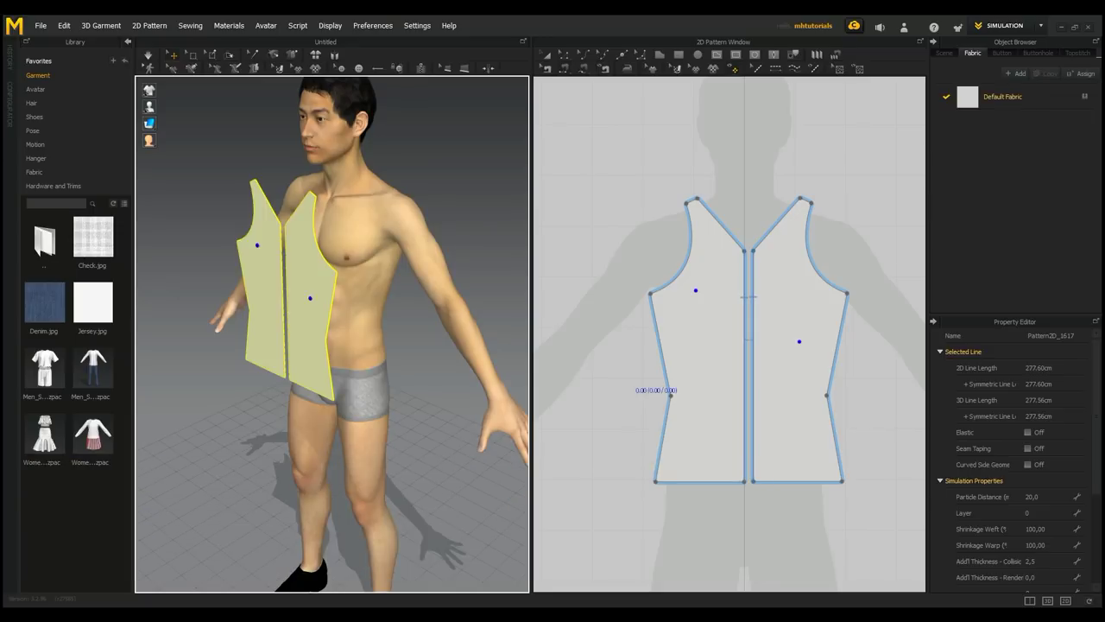
{"action": "key", "text": "ctrl+v"}
{"action": "scroll", "coordinate": [332, 335], "scroll_direction": "up", "scroll_amount": 3}
{"action": "scroll", "coordinate": [333, 334], "scroll_direction": "down", "scroll_amount": 8}
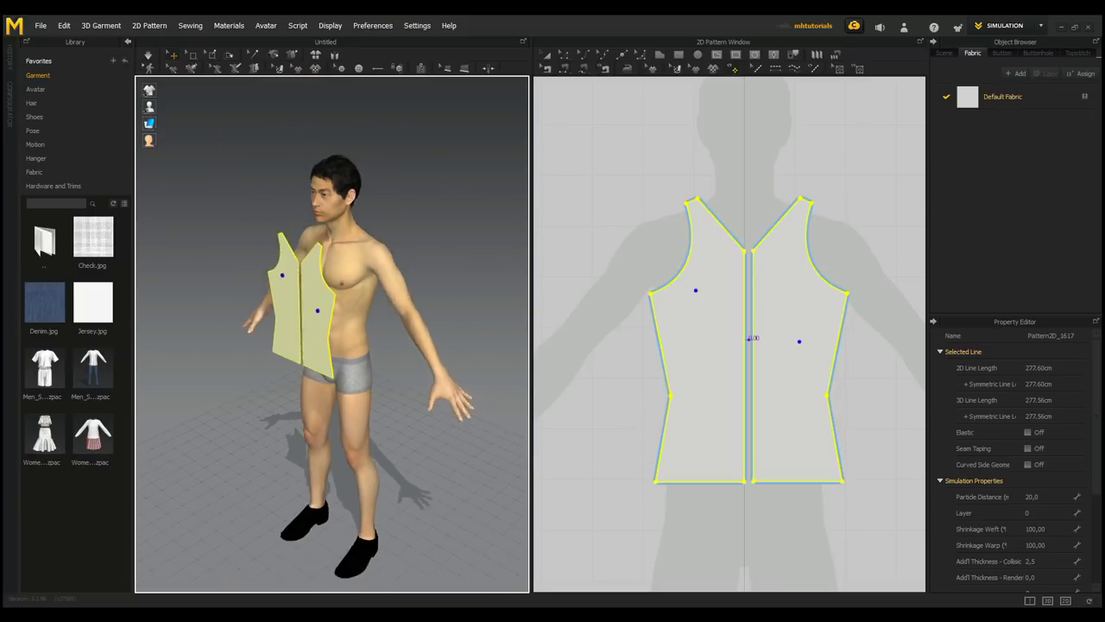
{"action": "scroll", "coordinate": [829, 363], "scroll_direction": "down", "scroll_amount": 5}
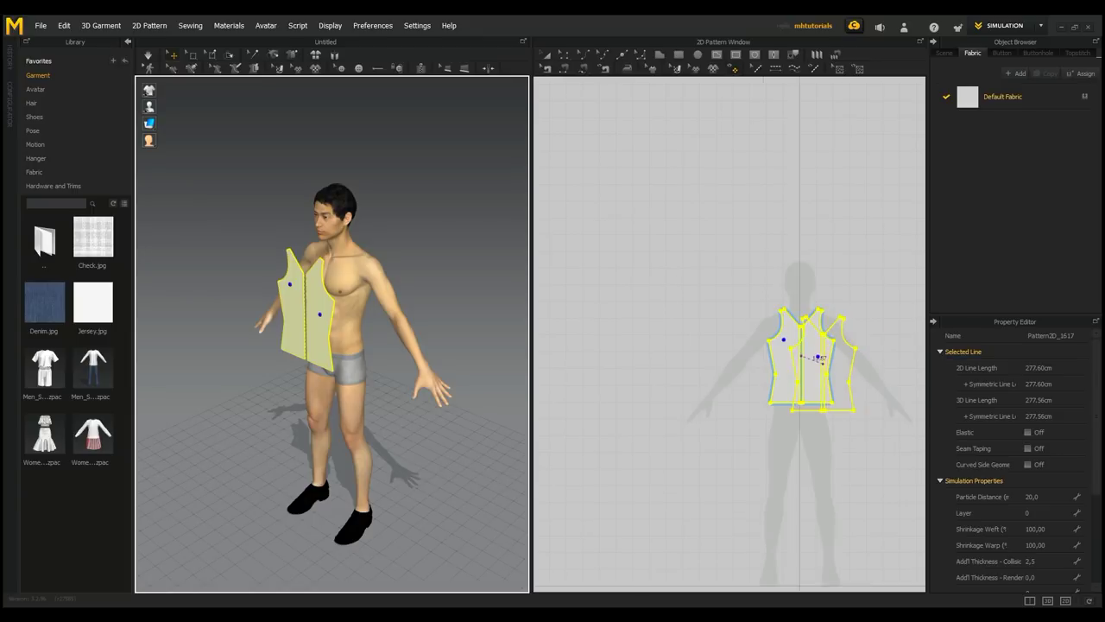
{"action": "left_click_drag", "start_coordinate": [733, 333], "coordinate": [802, 351]}
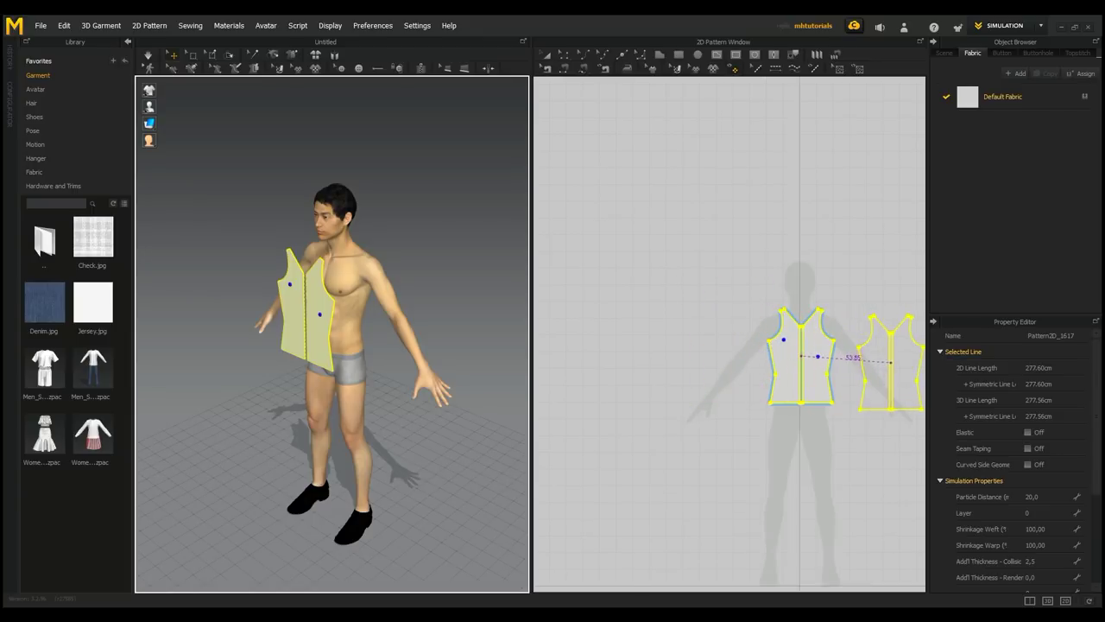
{"action": "left_click", "coordinate": [887, 356]}
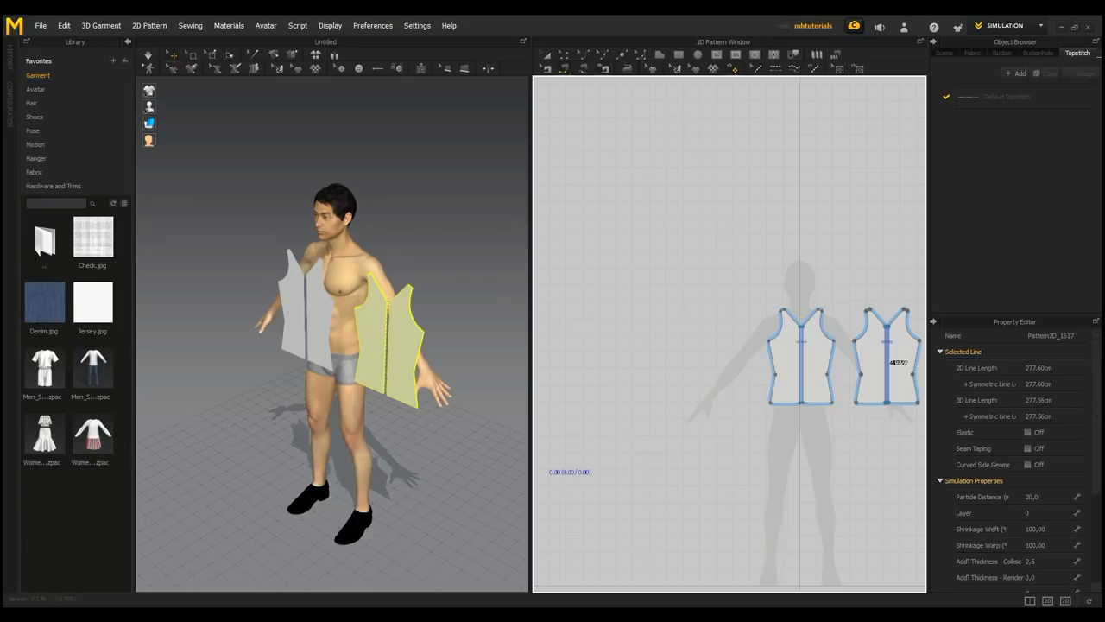
Move the two copied panels in 3D from beside the avatar to behind its back
{"action": "left_click", "coordinate": [373, 340]}
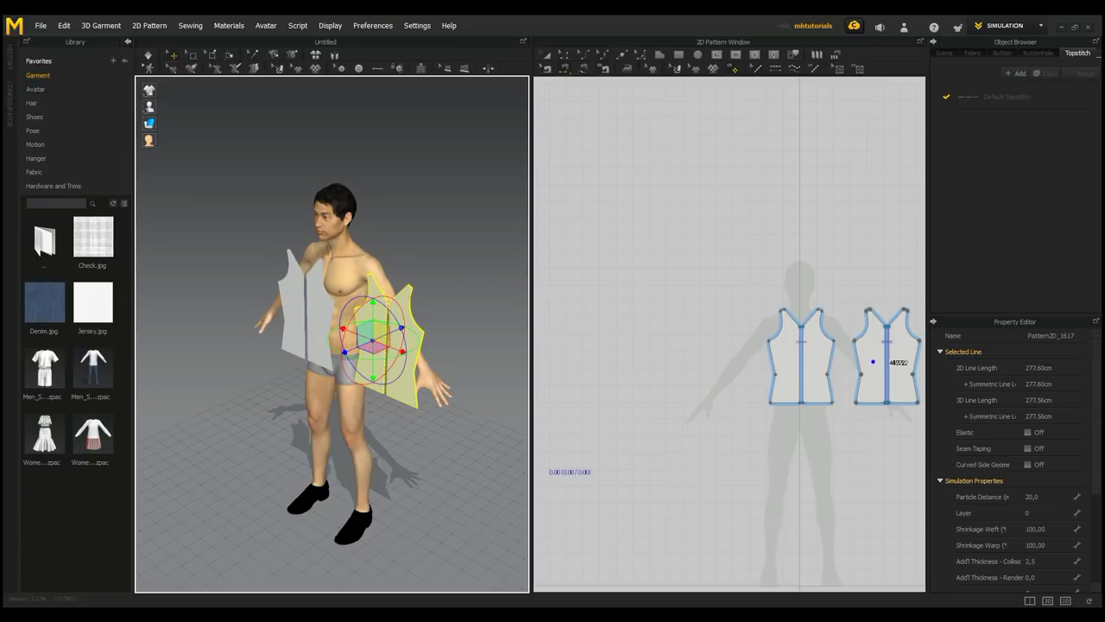
{"action": "left_click_drag", "start_coordinate": [373, 342], "coordinate": [354, 290]}
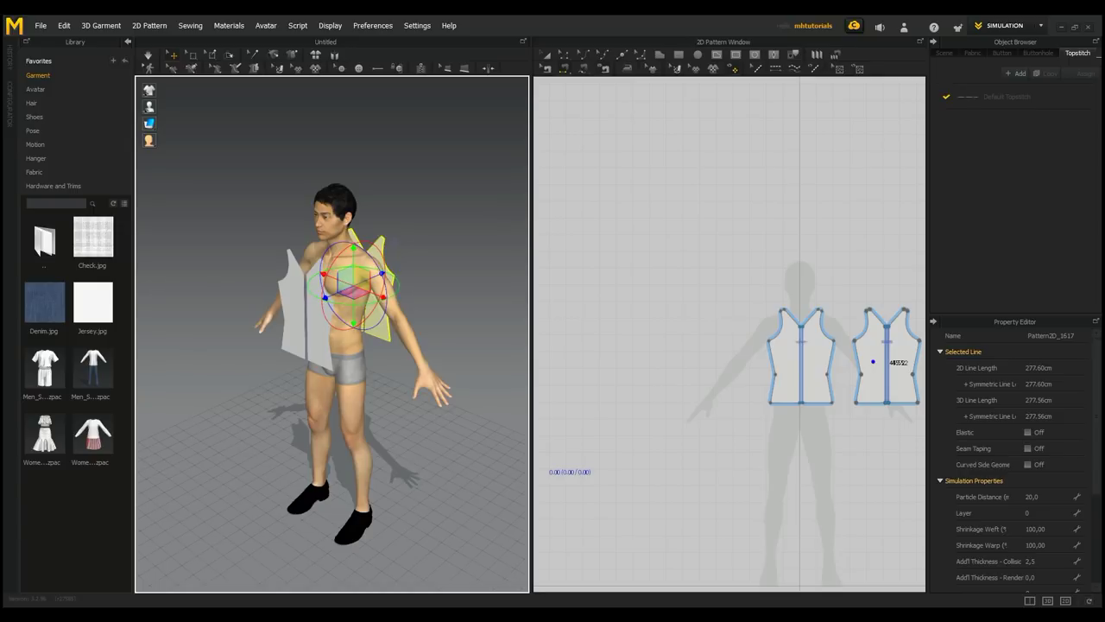
{"action": "right_click_drag", "start_coordinate": [204, 270], "coordinate": [224, 278]}
{"action": "scroll", "coordinate": [225, 278], "scroll_direction": "up", "scroll_amount": 3}
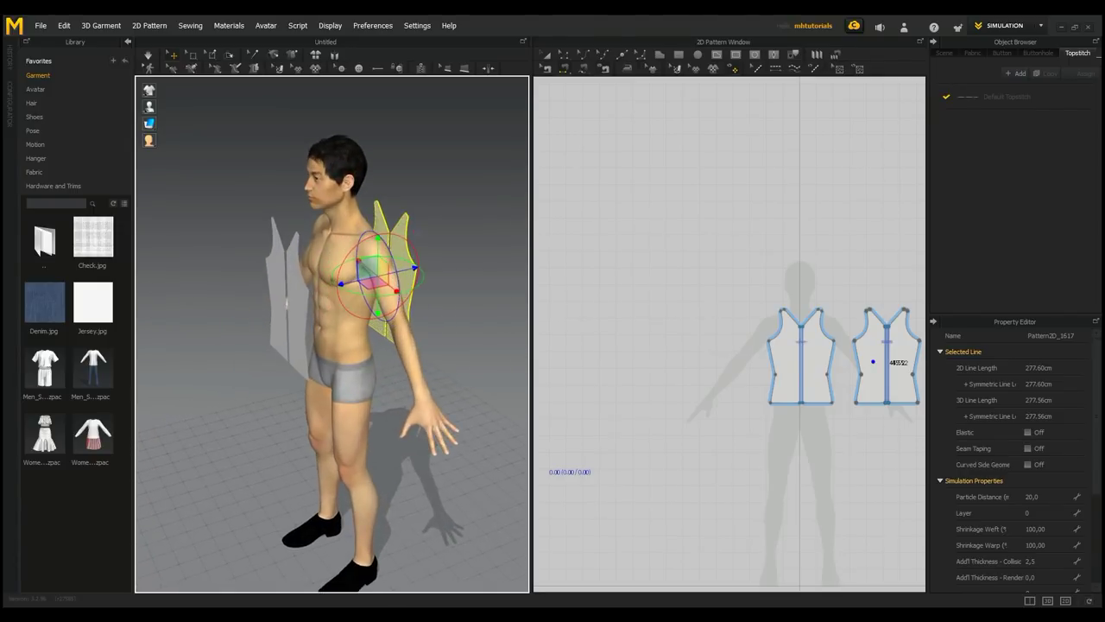
{"action": "scroll", "coordinate": [380, 334], "scroll_direction": "up", "scroll_amount": 3}
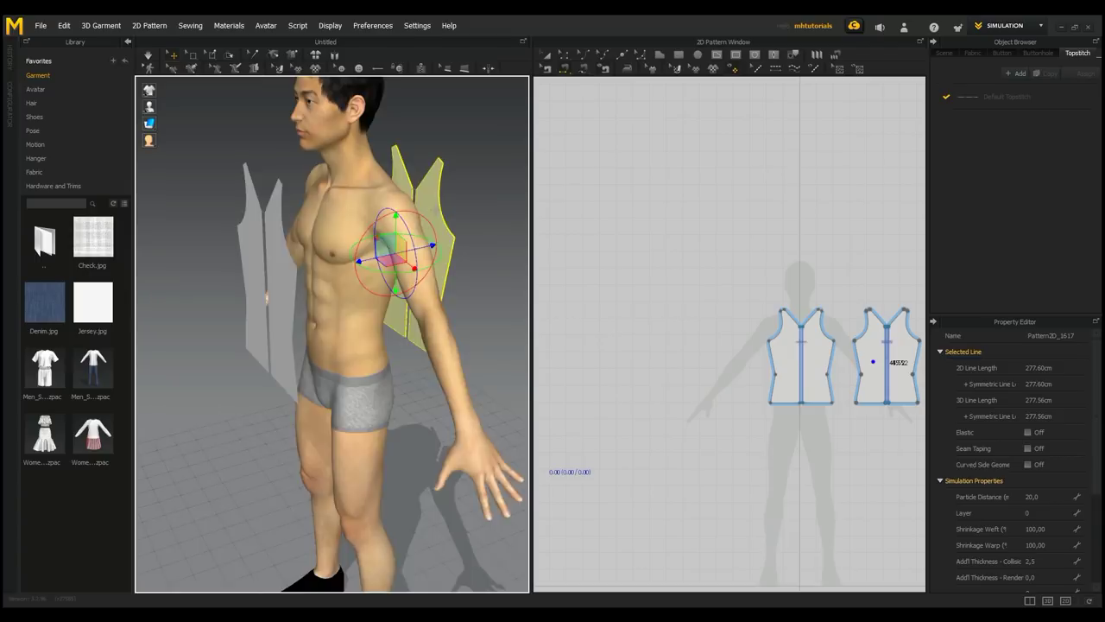
{"action": "right_click_drag", "start_coordinate": [380, 335], "coordinate": [354, 332]}
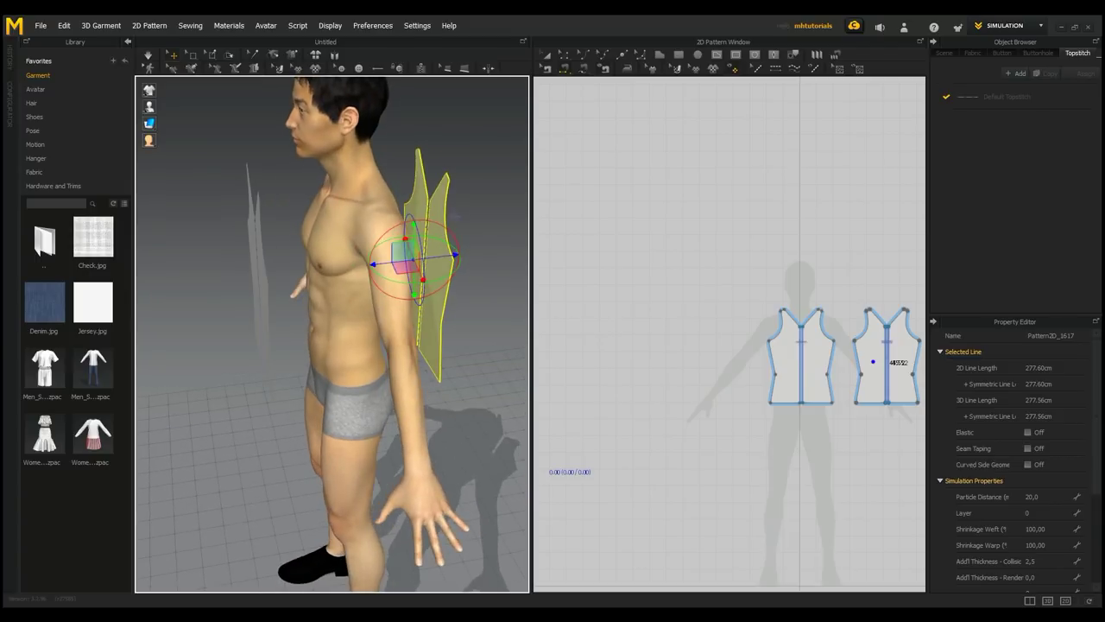
Apply Flip Horizontally to the copied panels so they face outward behind the avatar's back
{"action": "right_click", "coordinate": [436, 259]}
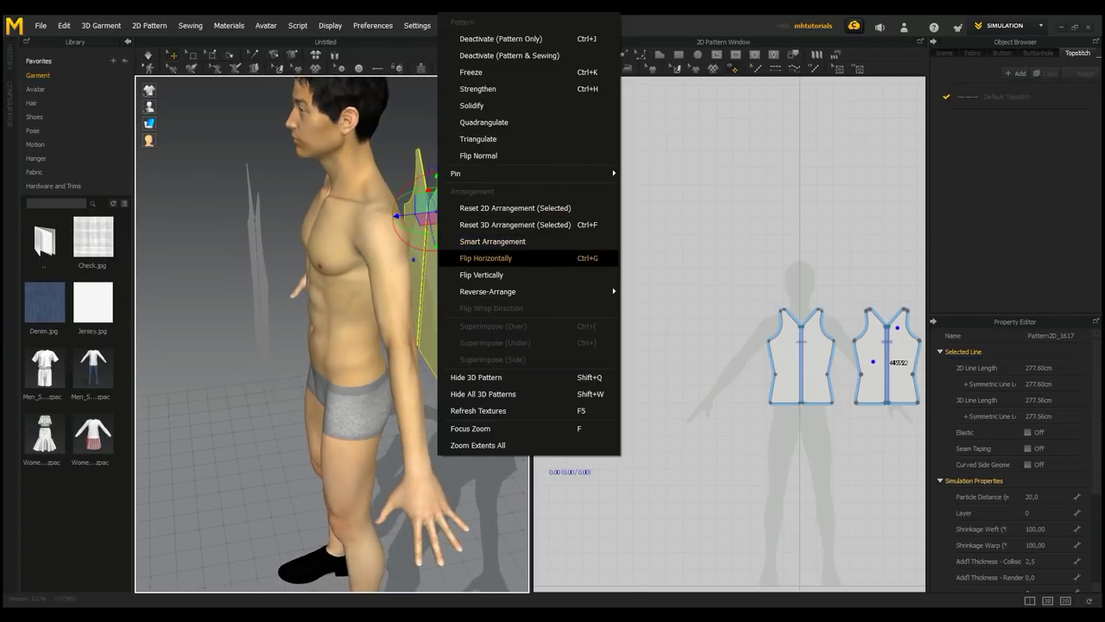
{"action": "left_click", "coordinate": [486, 258]}
{"action": "right_click_drag", "start_coordinate": [478, 169], "coordinate": [363, 171]}
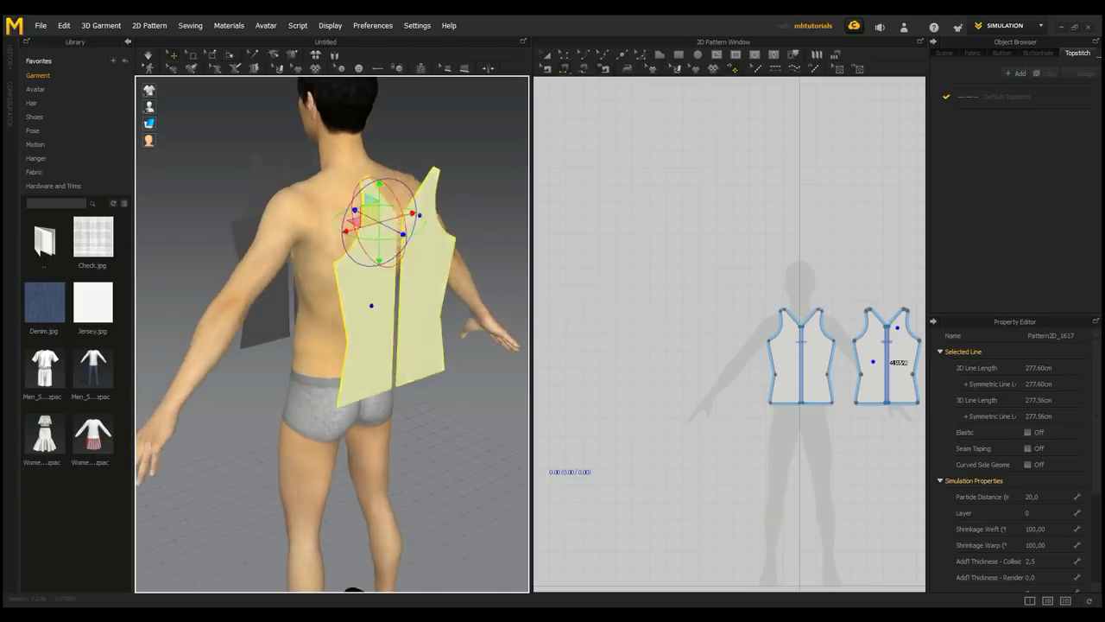
{"action": "key", "text": "4"}
{"action": "right_click_drag", "start_coordinate": [363, 171], "coordinate": [453, 196]}
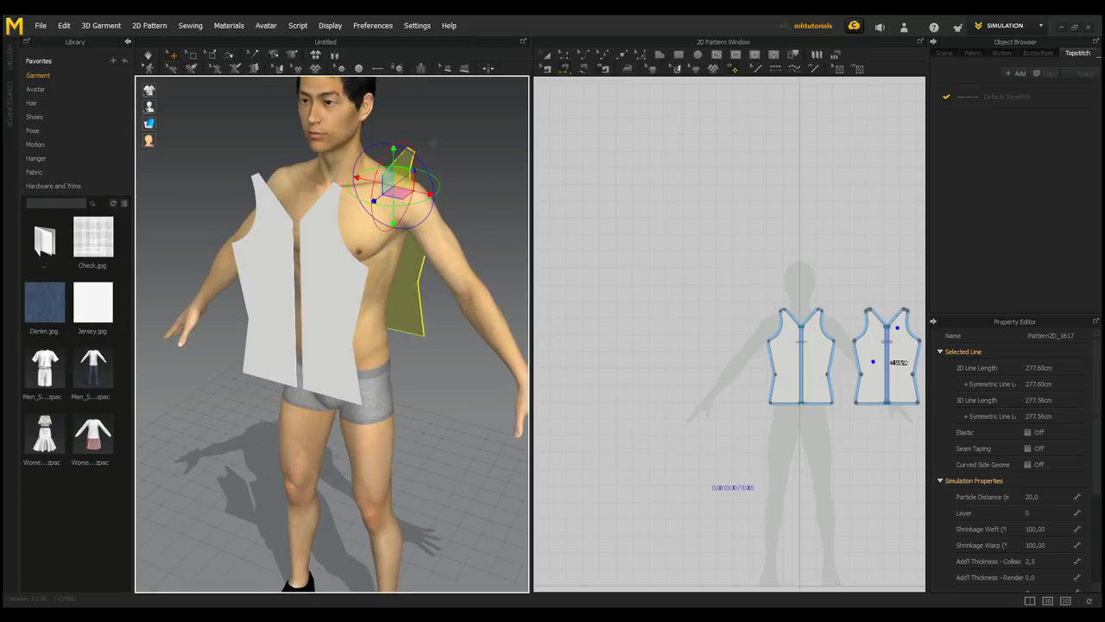
Sew the upper and lower side edges of the front panels to the matching side edges of the back panels
{"action": "middle_click_drag", "start_coordinate": [715, 485], "coordinate": [596, 487]}
{"action": "scroll", "coordinate": [669, 508], "scroll_direction": "up", "scroll_amount": 3}
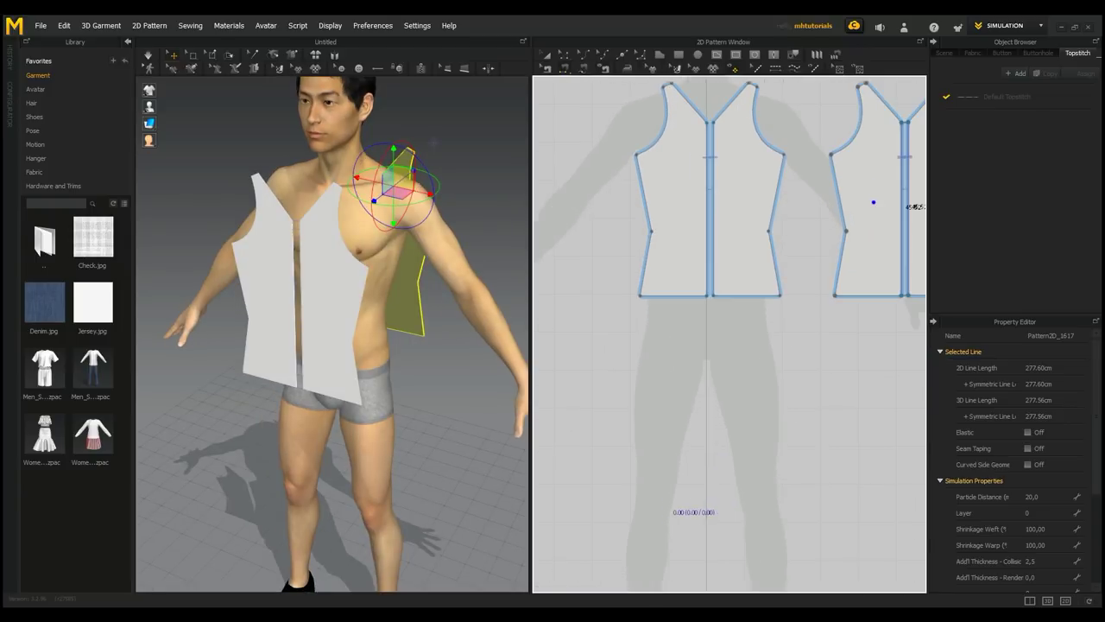
{"action": "middle_click_drag", "start_coordinate": [795, 424], "coordinate": [730, 520]}
{"action": "scroll", "coordinate": [731, 518], "scroll_direction": "down", "scroll_amount": 2}
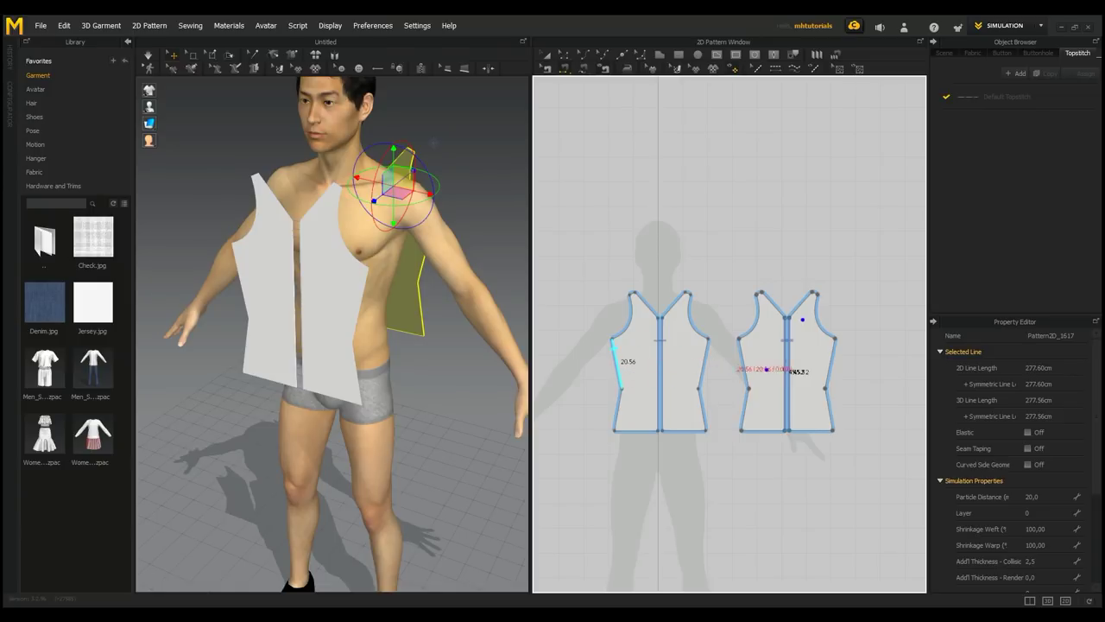
{"action": "left_click", "coordinate": [833, 366]}
{"action": "right_click_drag", "start_coordinate": [449, 402], "coordinate": [445, 370]}
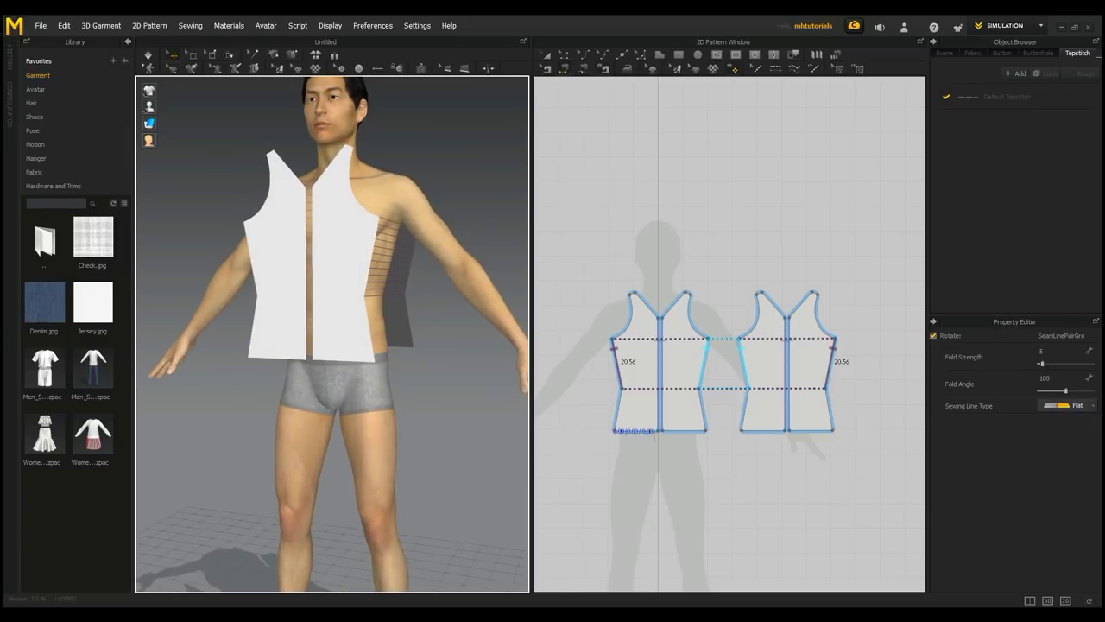
{"action": "left_click", "coordinate": [617, 417]}
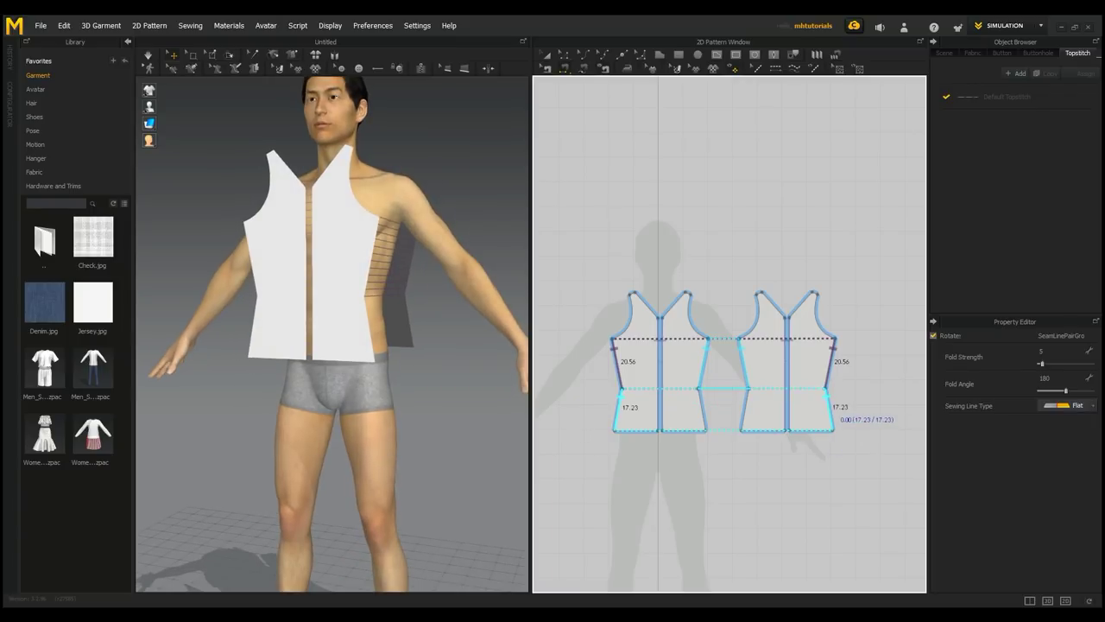
{"action": "left_click", "coordinate": [831, 411]}
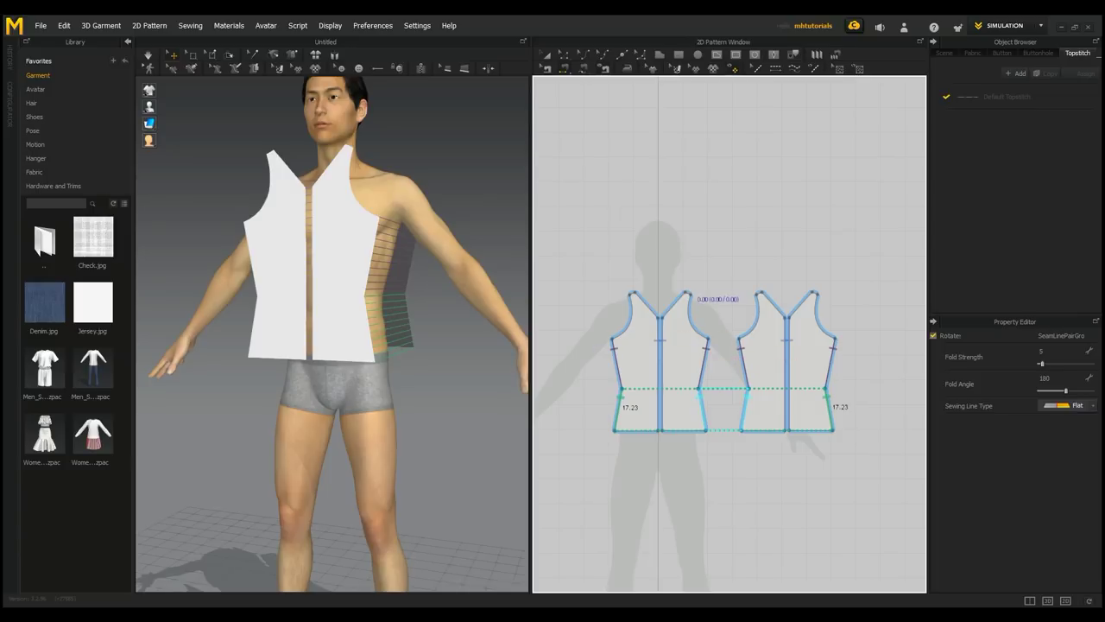
Try to sew the front shoulder edges to the back shoulder edges, and undo the crossed seam
{"action": "scroll", "coordinate": [688, 299], "scroll_direction": "up", "scroll_amount": 6}
{"action": "scroll", "coordinate": [688, 303], "scroll_direction": "down", "scroll_amount": 4}
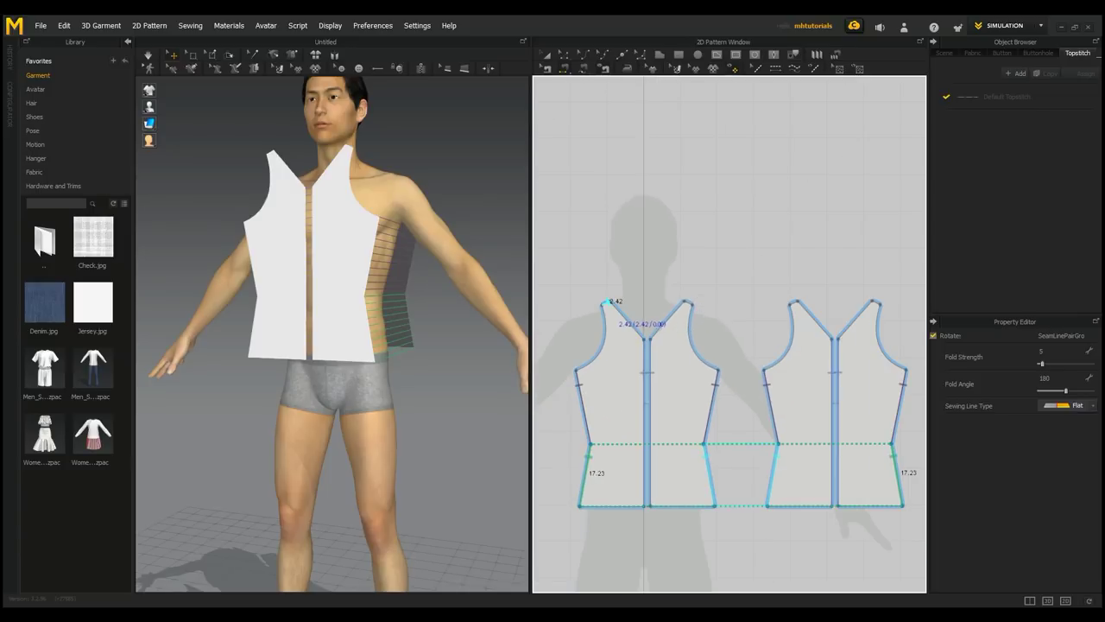
{"action": "left_click", "coordinate": [611, 300]}
{"action": "left_click", "coordinate": [877, 302]}
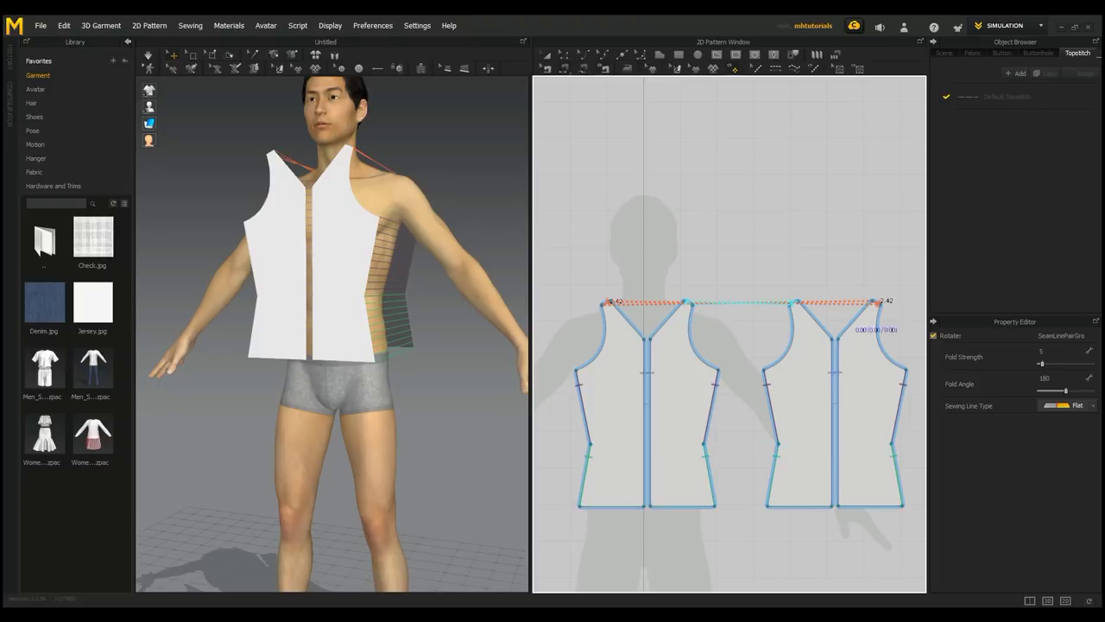
{"action": "right_click_drag", "start_coordinate": [449, 233], "coordinate": [388, 332]}
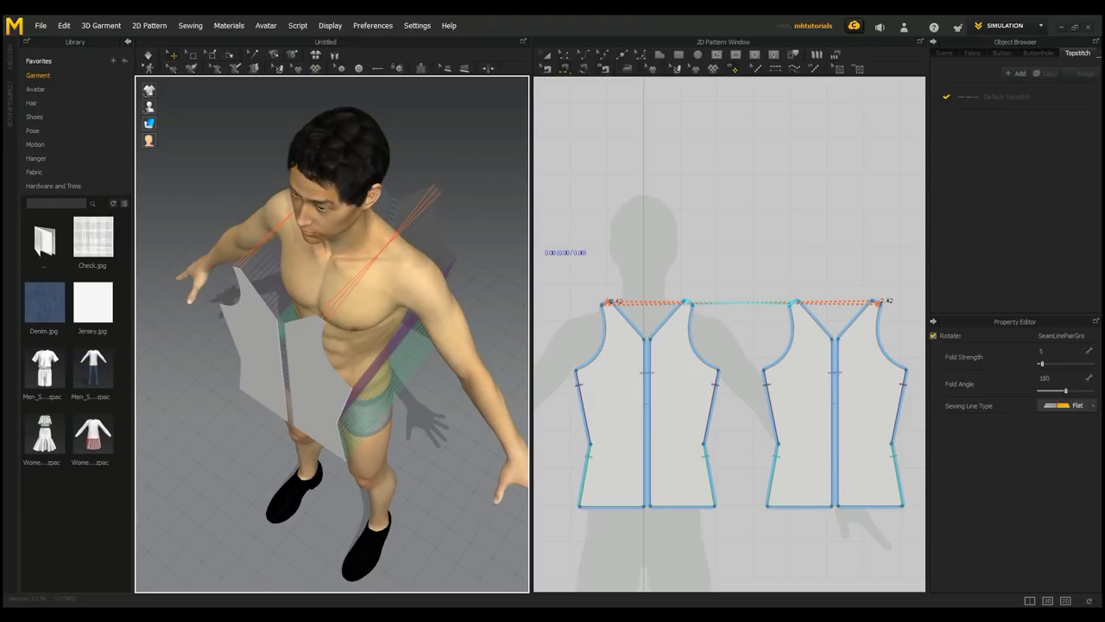
{"action": "key", "text": "ctrl+z"}
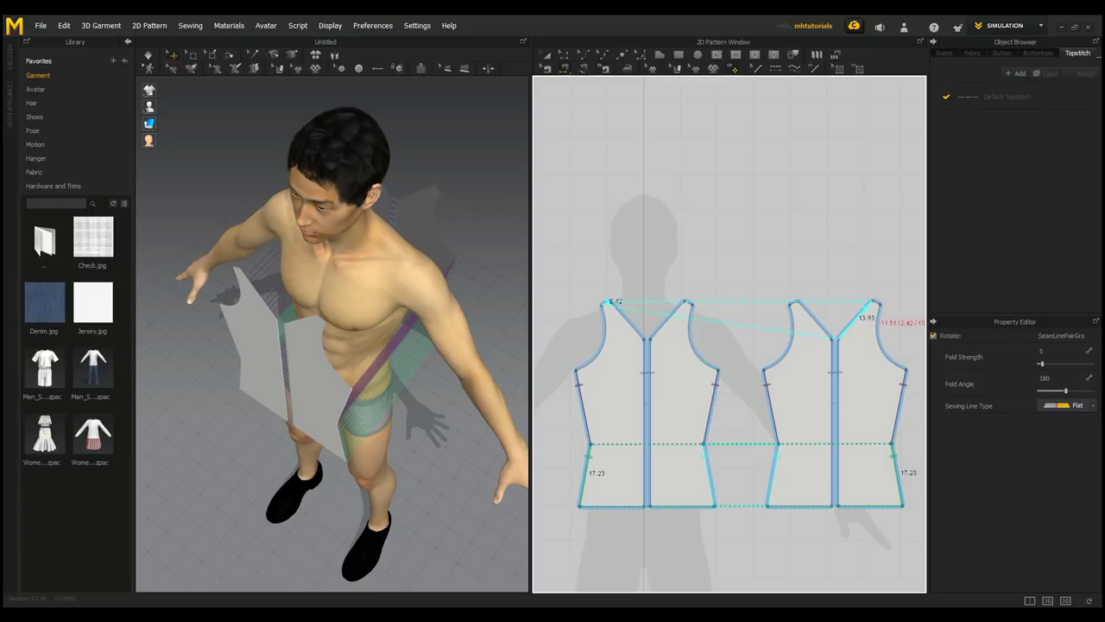
Sew the front shoulder edges to the matching back shoulder edges in the uncrossed direction and check the seam lines around the avatar
{"action": "left_click", "coordinate": [876, 302]}
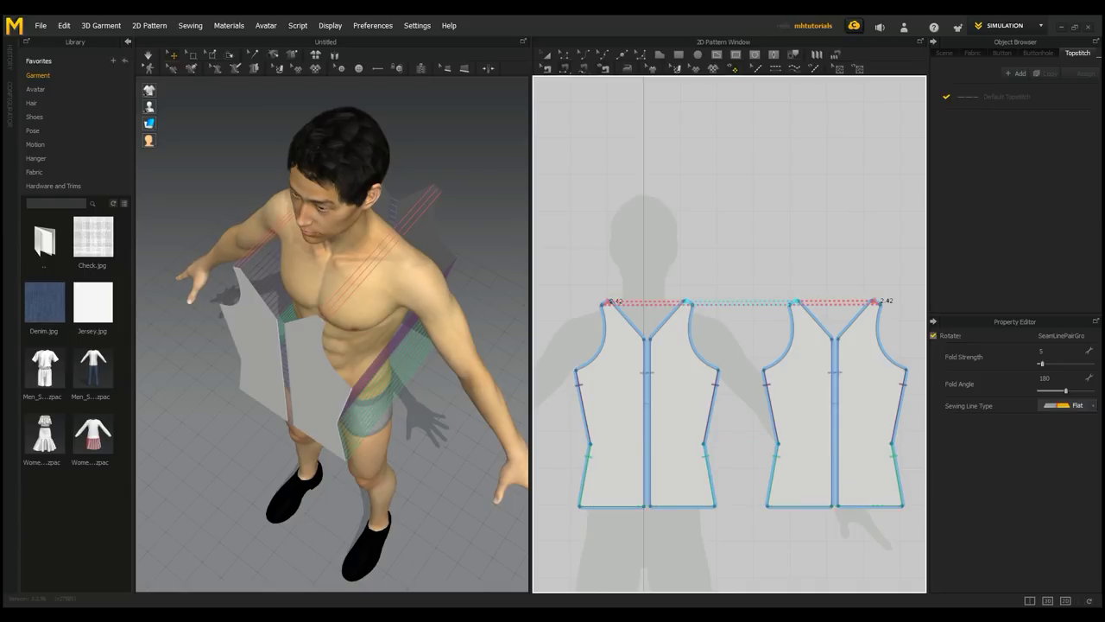
{"action": "right_click_drag", "start_coordinate": [345, 380], "coordinate": [298, 289]}
{"action": "key", "text": "2"}
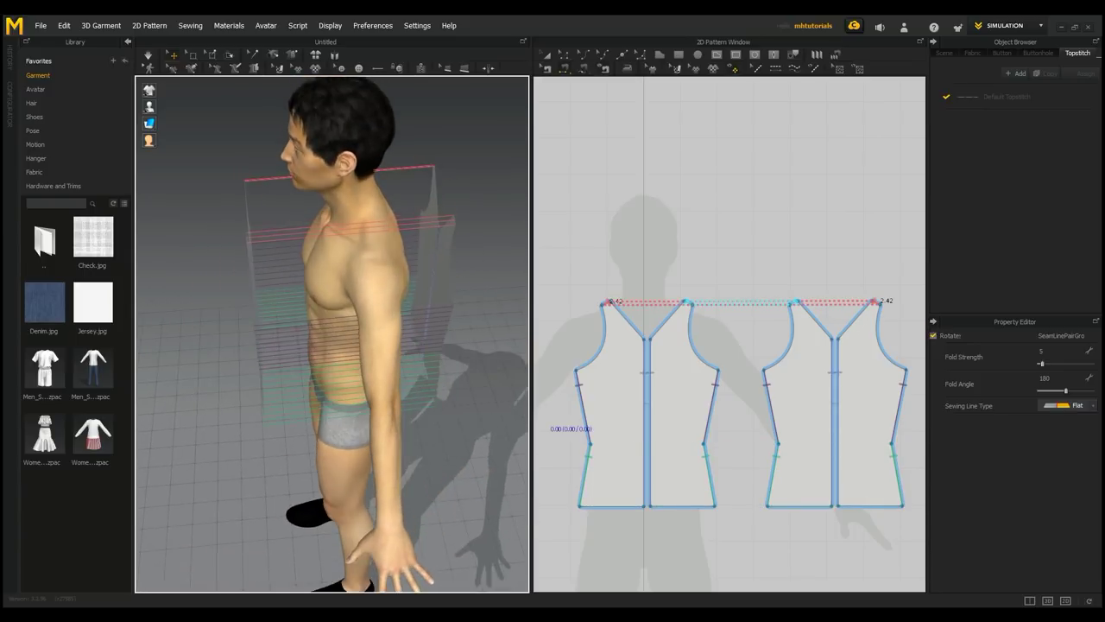
{"action": "right_click_drag", "start_coordinate": [345, 298], "coordinate": [242, 337]}
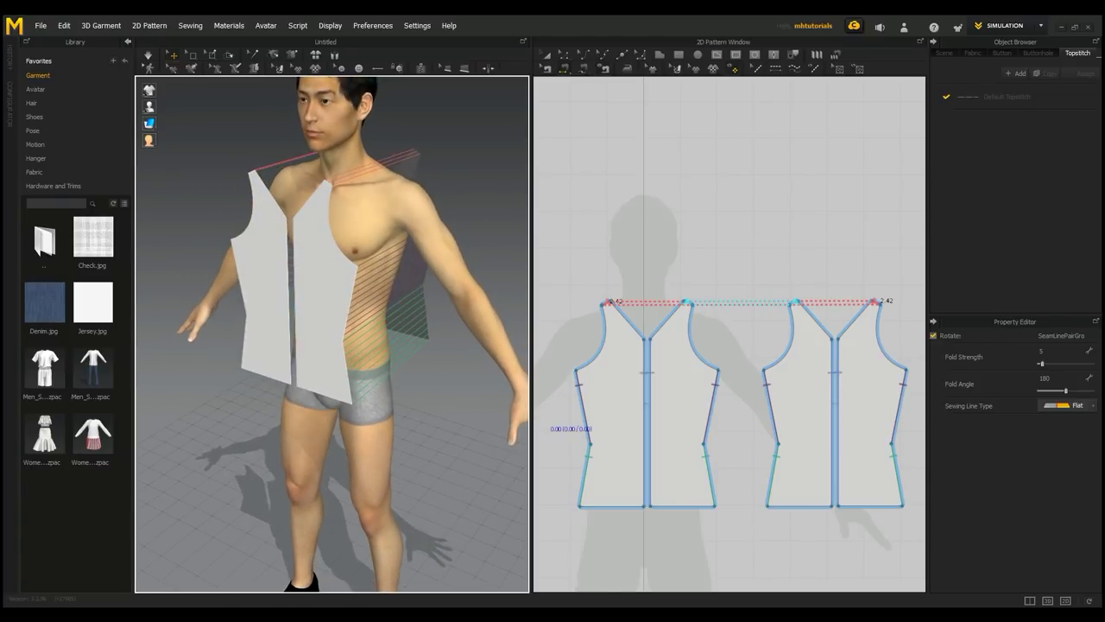
Simulate the sewn panels so the vest drapes onto the avatar, and inspect its fit around the shoulders
{"action": "key", "text": "space"}
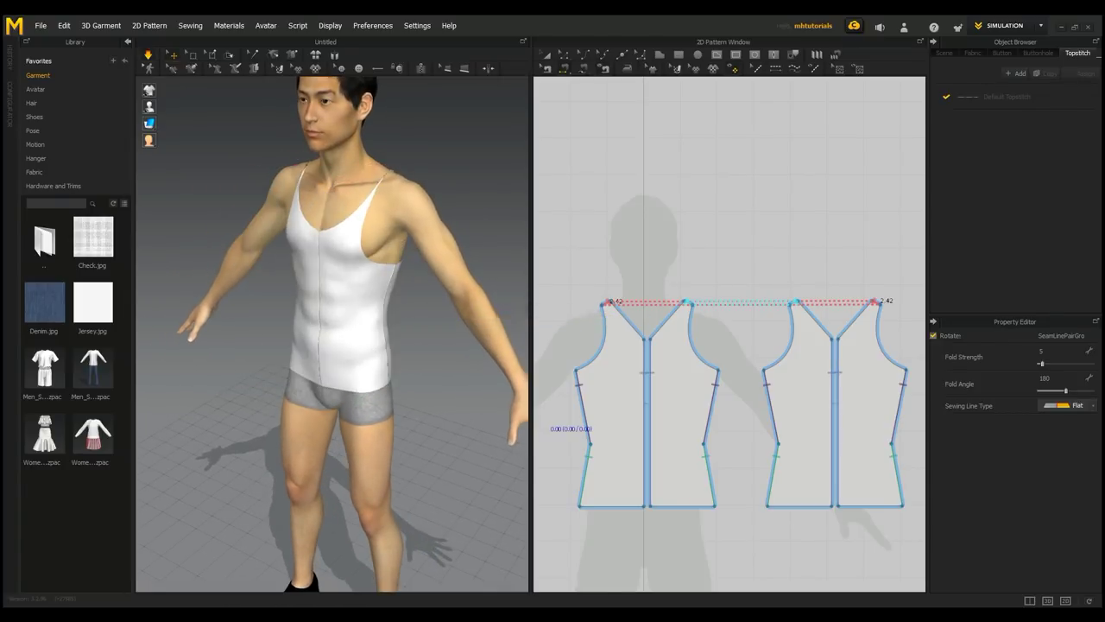
{"action": "right_click_drag", "start_coordinate": [276, 337], "coordinate": [312, 330]}
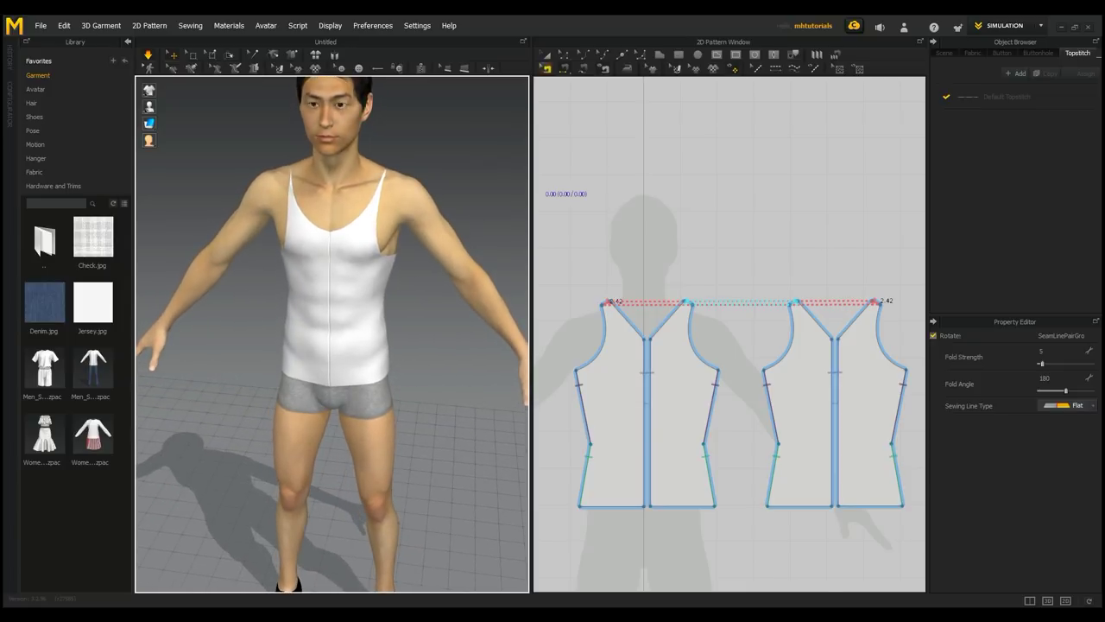
{"action": "left_click", "coordinate": [547, 56]}
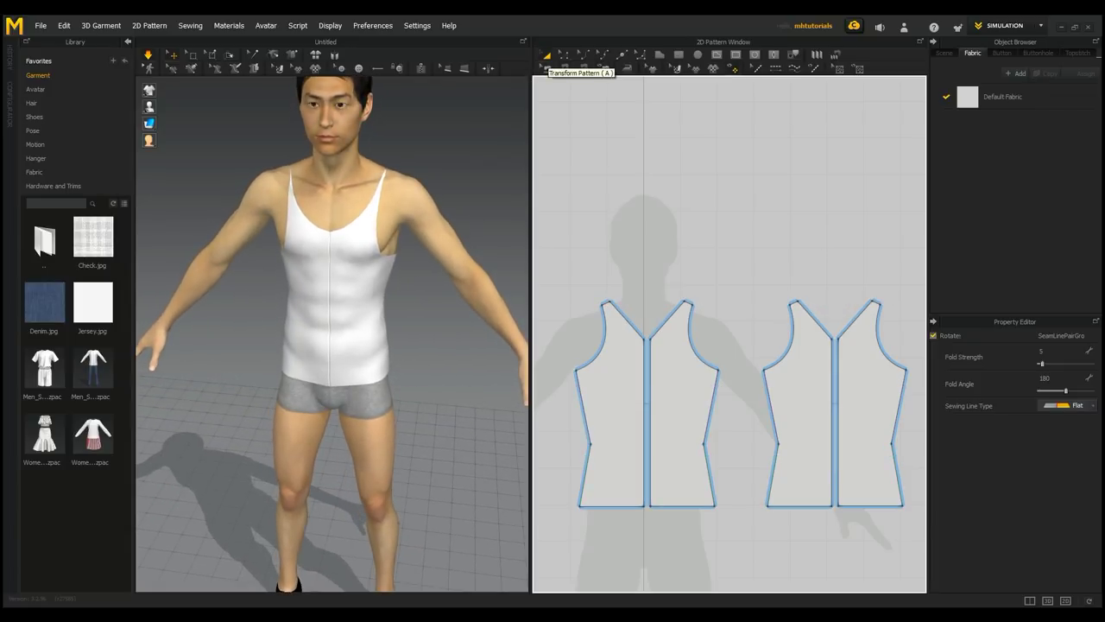
{"action": "mouse_move", "coordinate": [350, 328]}
{"action": "right_mouse_down"}
{"action": "mouse_move", "coordinate": [238, 328]}
{"action": "mouse_move", "coordinate": [347, 335]}
{"action": "right_mouse_up"}
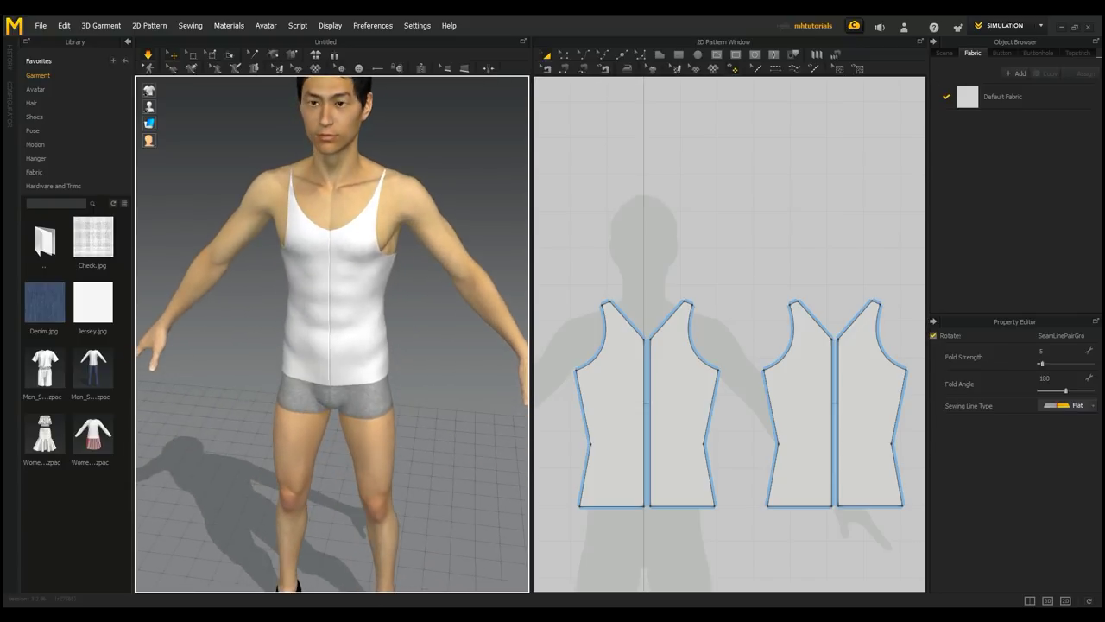
{"action": "right_click_drag", "start_coordinate": [347, 335], "coordinate": [328, 316]}
{"action": "middle_click_drag", "start_coordinate": [328, 317], "coordinate": [309, 420]}
{"action": "right_click_drag", "start_coordinate": [308, 420], "coordinate": [285, 344]}
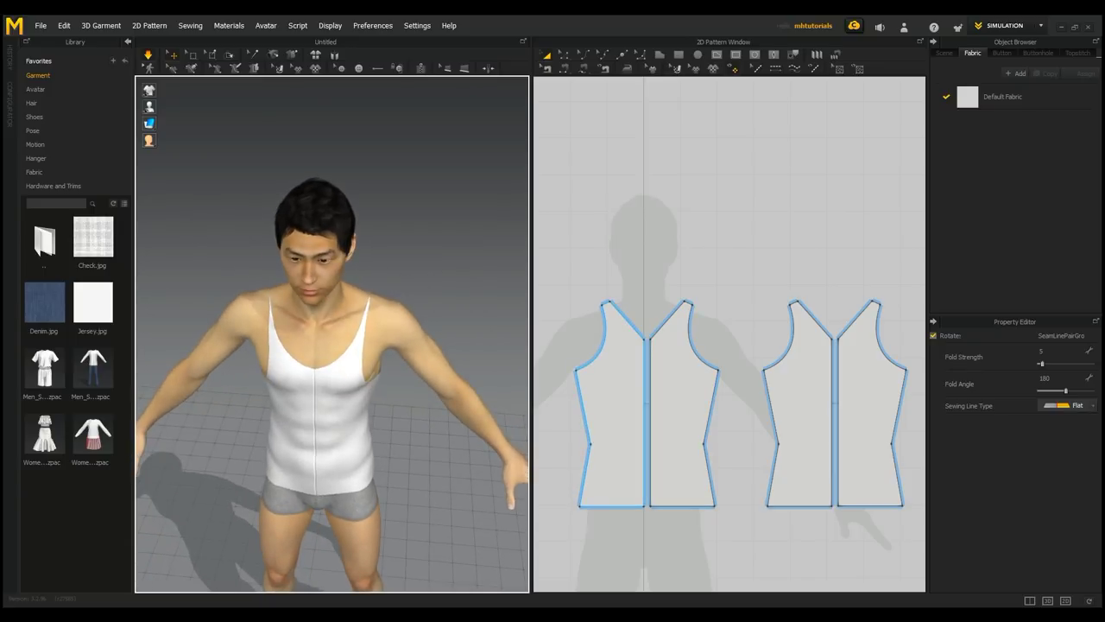
Move the outer shoulder point of the symmetric front panels slightly outward to widen the shoulder straps
{"action": "left_click", "coordinate": [565, 54]}
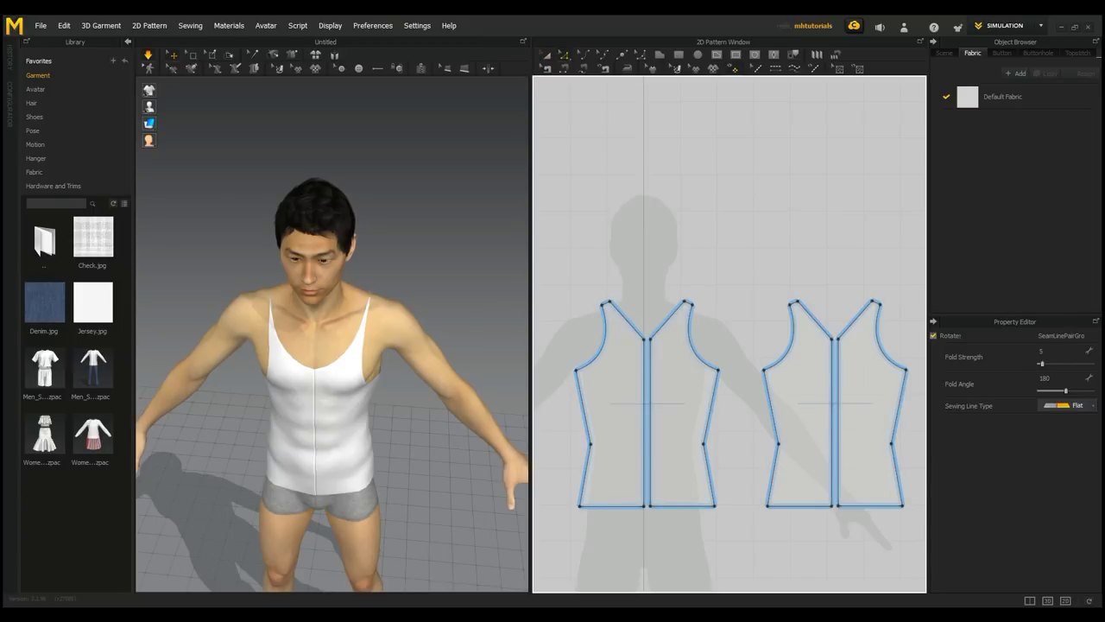
{"action": "left_click", "coordinate": [602, 305]}
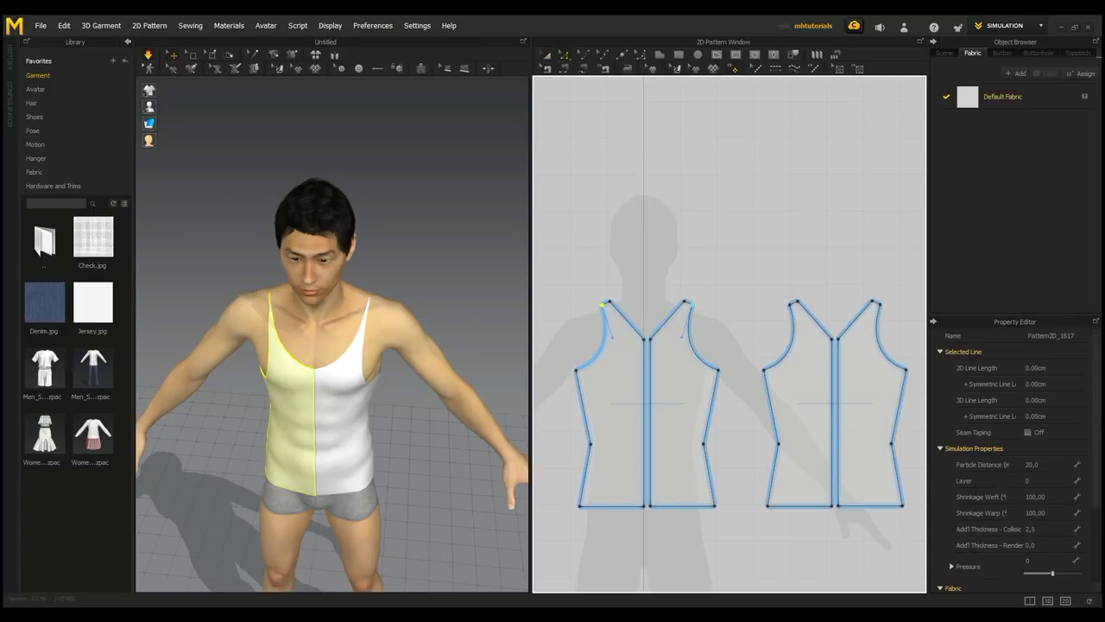
{"action": "left_click_drag", "start_coordinate": [602, 305], "coordinate": [595, 308]}
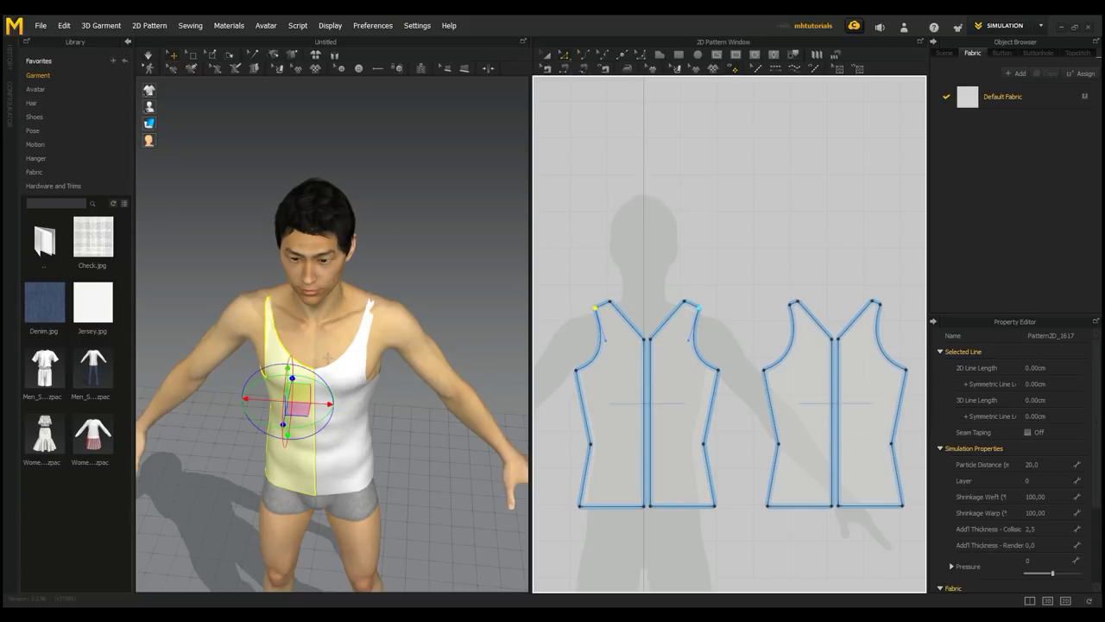
Move the outer shoulder point of the symmetric back panels slightly outward to widen the rear straps, and simulate the drape
{"action": "left_click", "coordinate": [790, 304]}
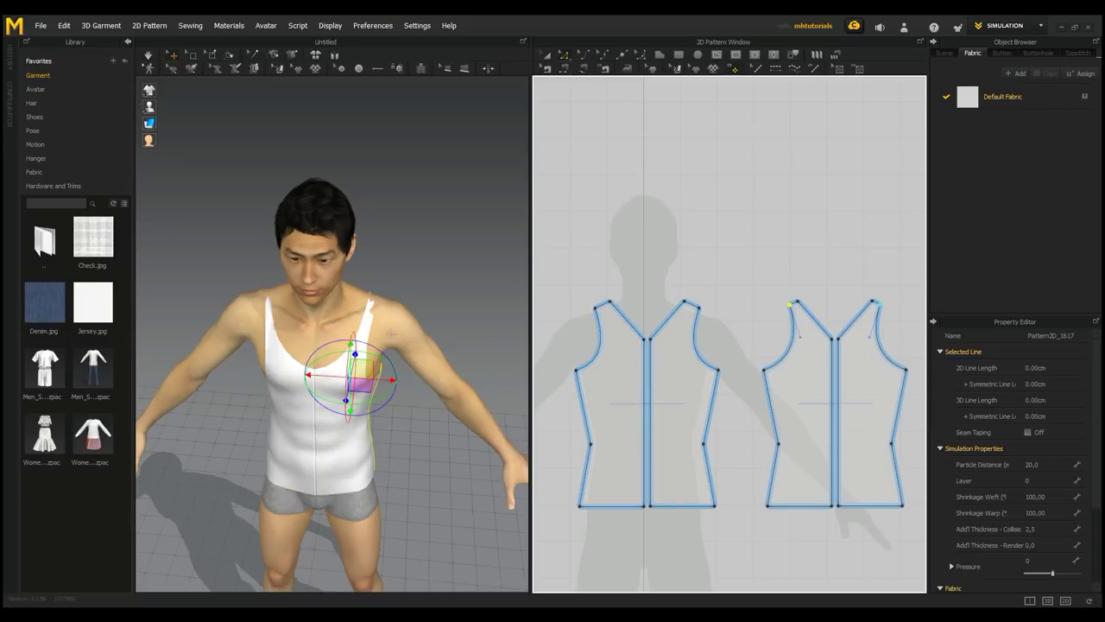
{"action": "left_click_drag", "start_coordinate": [789, 304], "coordinate": [795, 302]}
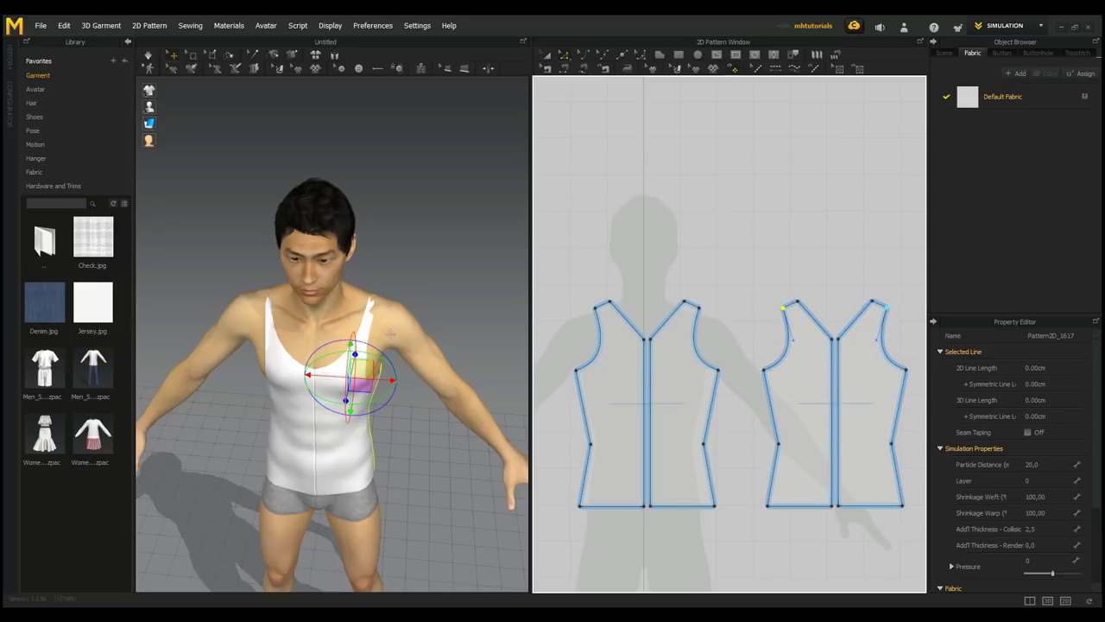
{"action": "left_click", "coordinate": [391, 333]}
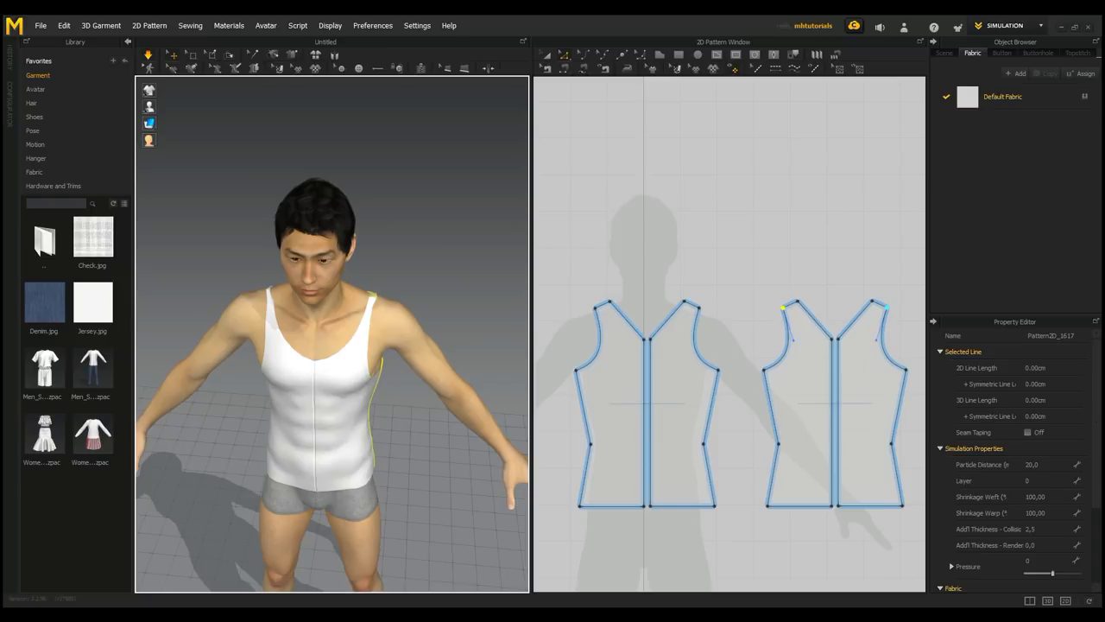
Move the inner shoulder points of the front and back panels slightly toward the centre, and simulate the widened straps
{"action": "left_click_drag", "start_coordinate": [609, 302], "coordinate": [617, 302]}
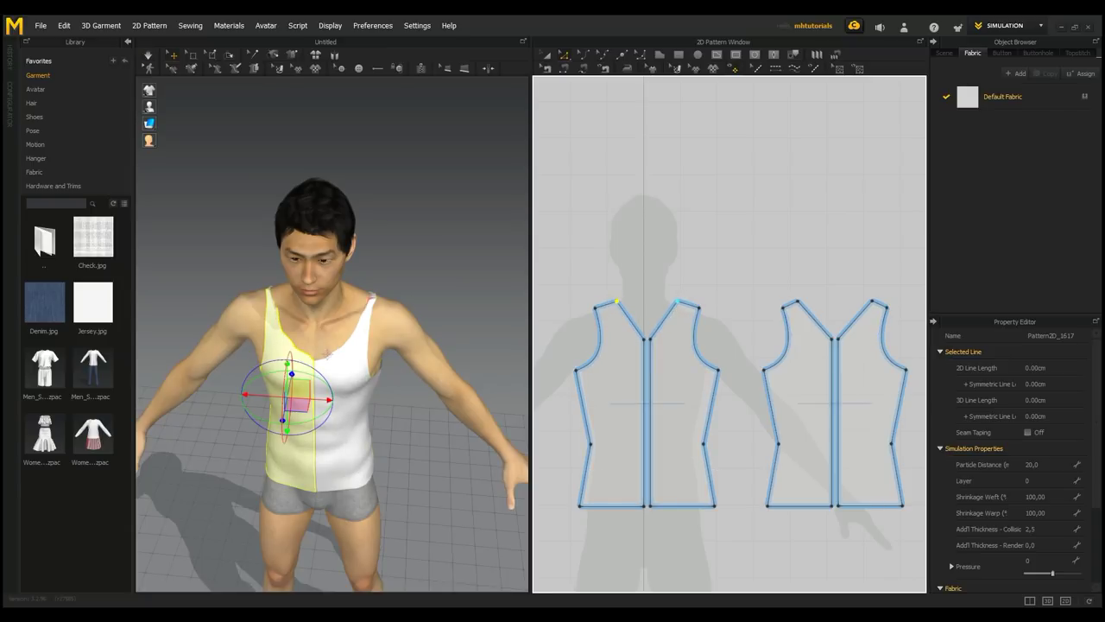
{"action": "left_click", "coordinate": [798, 302]}
{"action": "left_click_drag", "start_coordinate": [798, 302], "coordinate": [804, 299]}
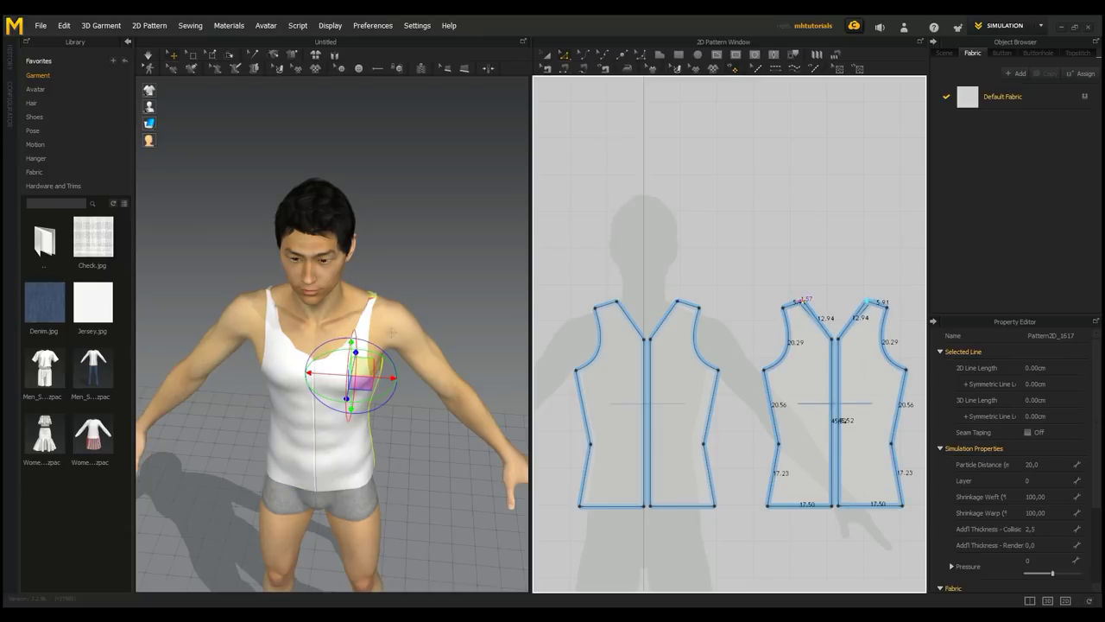
{"action": "key", "text": "space"}
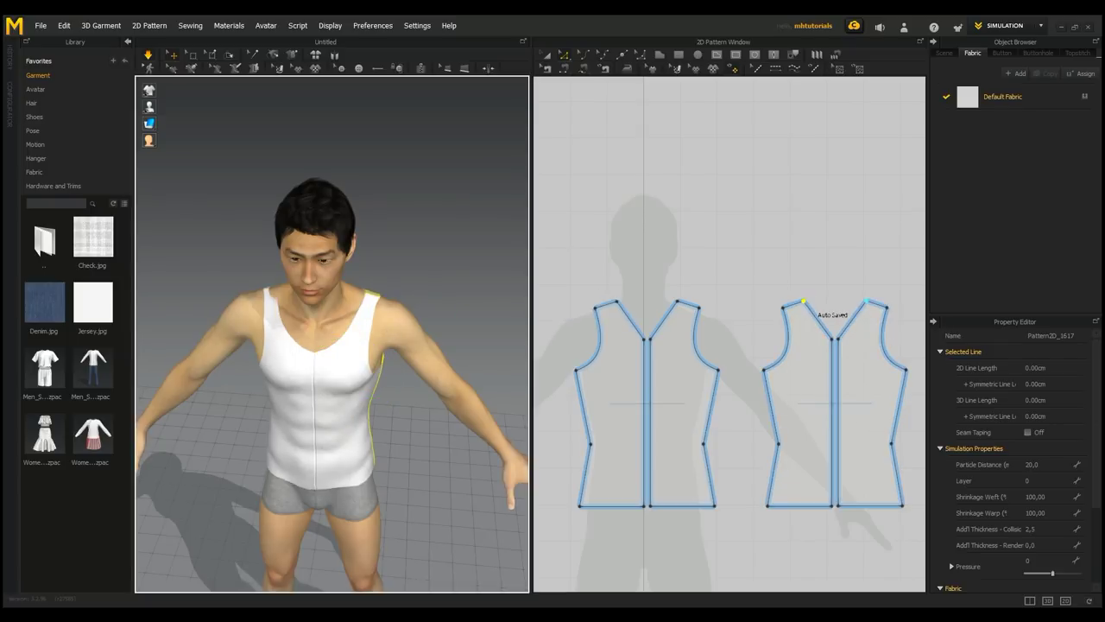
Pull both shoulder straps of the simulated vest into place on the avatar and check the back of the garment
{"action": "left_click_drag", "start_coordinate": [268, 296], "coordinate": [270, 291]}
{"action": "right_click_drag", "start_coordinate": [346, 328], "coordinate": [318, 324]}
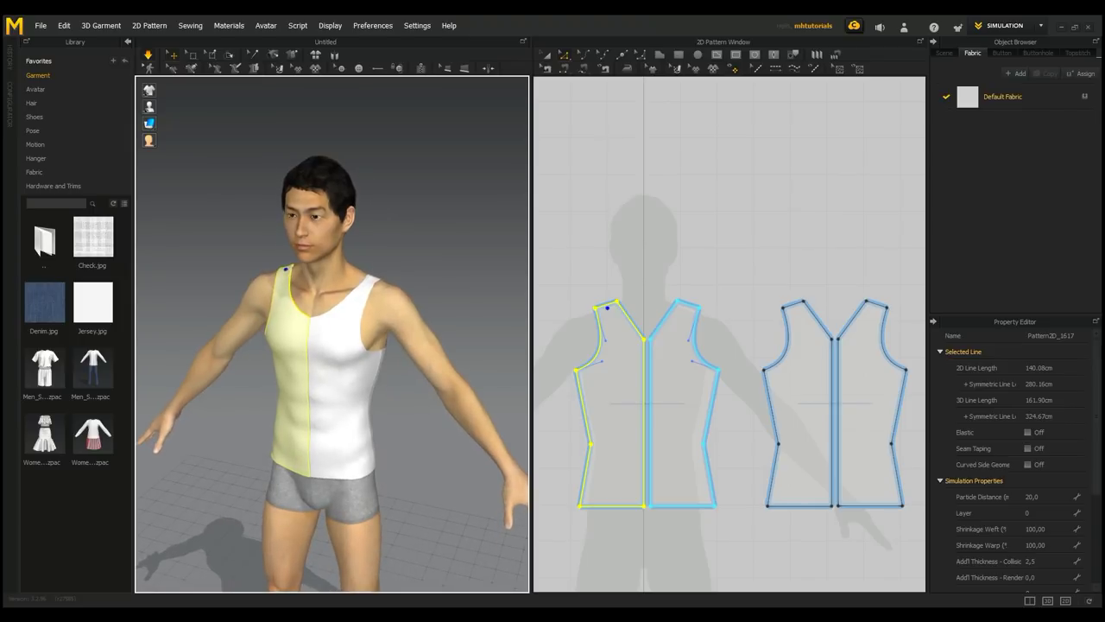
{"action": "left_click_drag", "start_coordinate": [371, 278], "coordinate": [372, 260]}
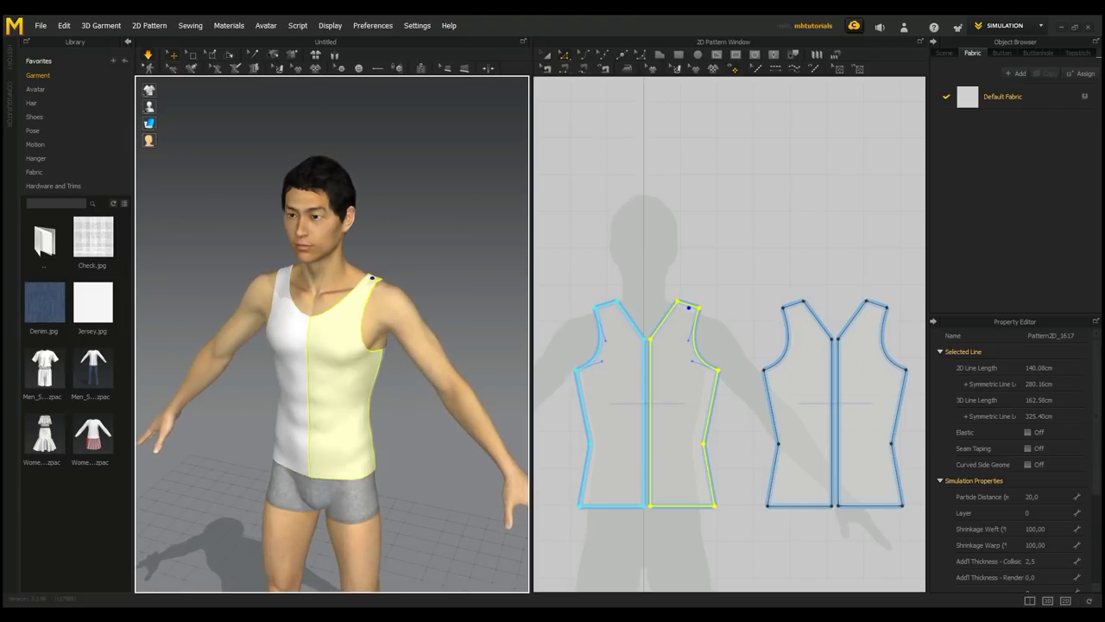
{"action": "right_click_drag", "start_coordinate": [371, 285], "coordinate": [224, 317]}
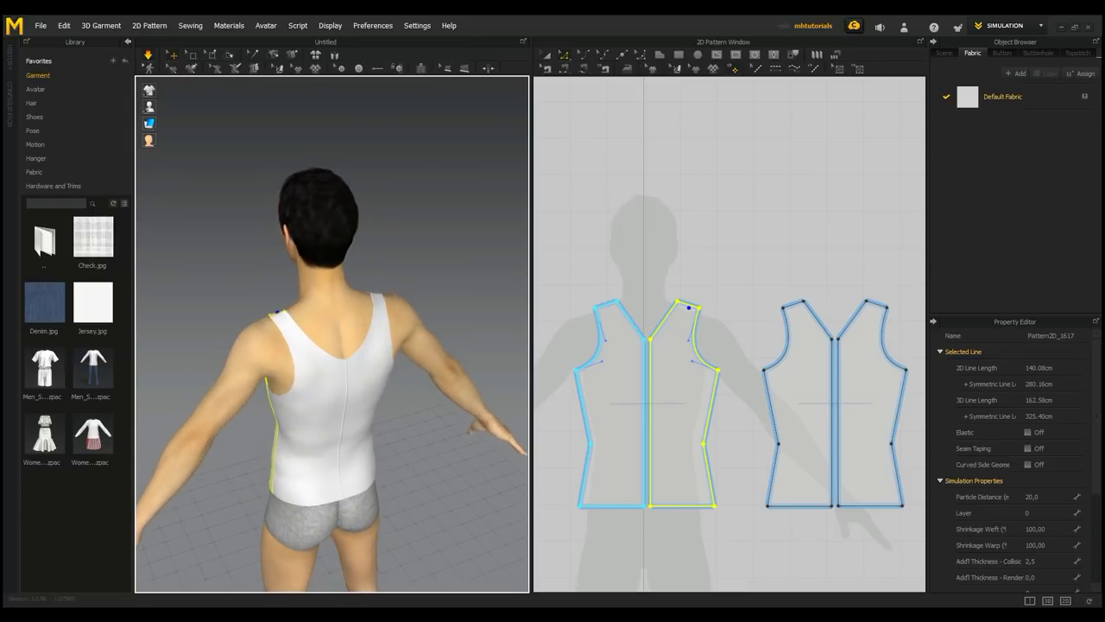
Raise the centre neckline point of the back panels to shoulder height, simulate the change and inspect it around the avatar
{"action": "left_click", "coordinate": [832, 339]}
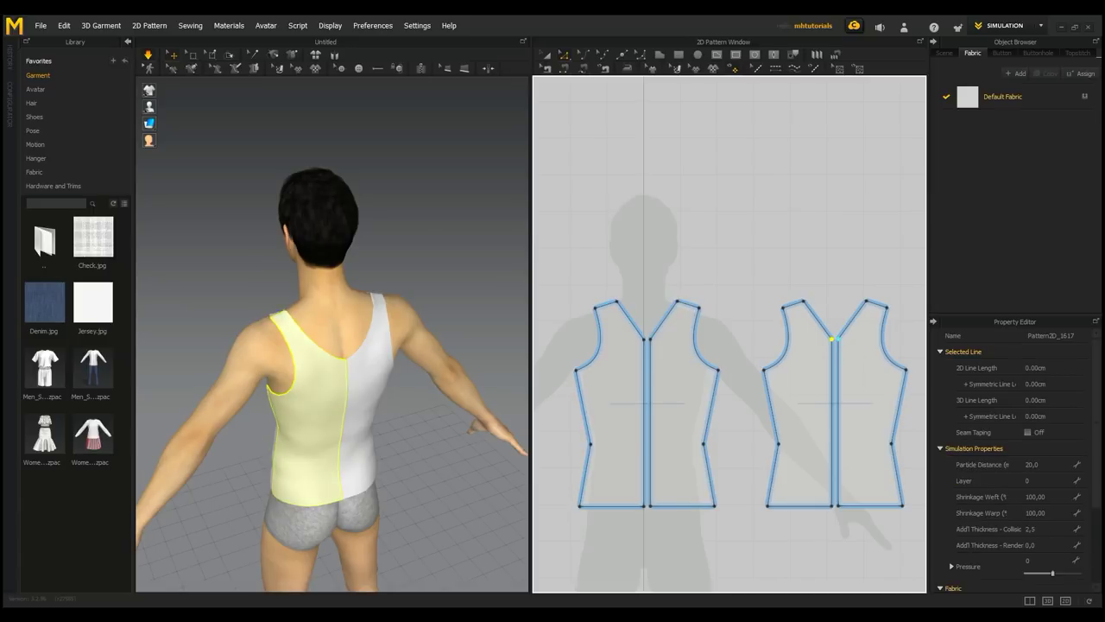
{"action": "left_click_drag", "start_coordinate": [831, 339], "coordinate": [833, 302]}
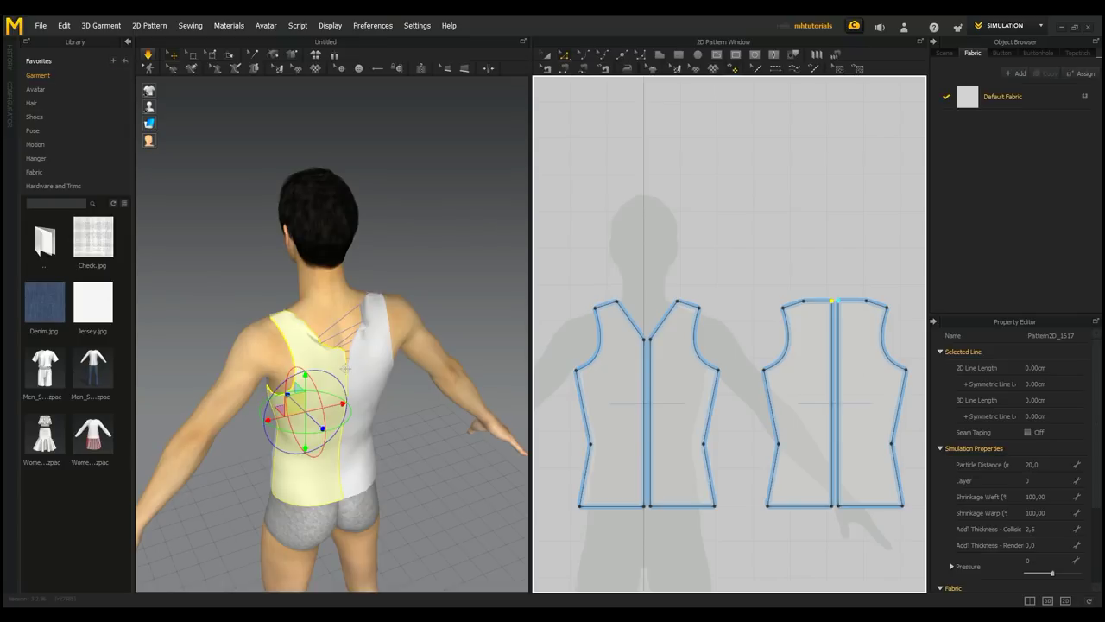
{"action": "key", "text": "space"}
{"action": "right_click_drag", "start_coordinate": [276, 345], "coordinate": [203, 350]}
{"action": "key", "text": "2"}
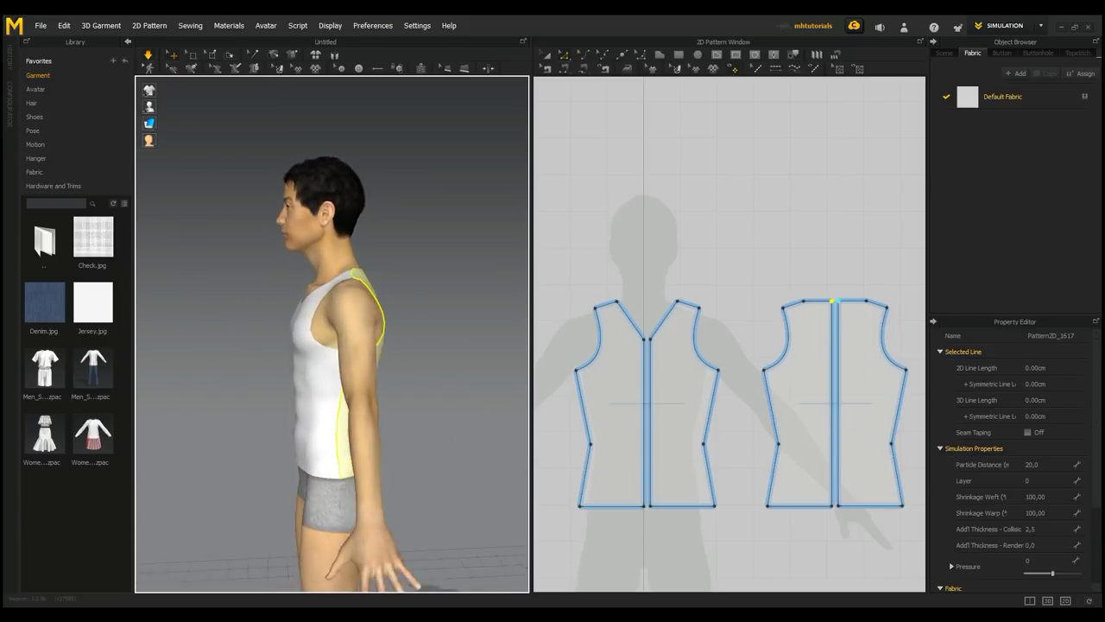
{"action": "right_click_drag", "start_coordinate": [362, 346], "coordinate": [263, 324]}
{"action": "key", "text": "8"}
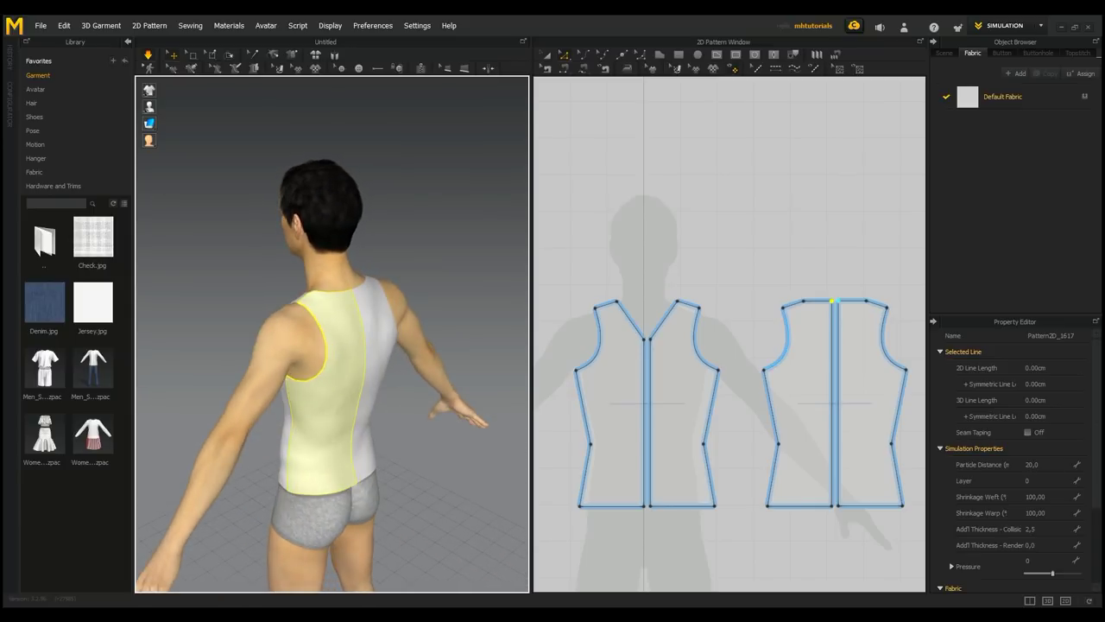
Flatten the back panels' armhole curve to about 19 cm long by adjusting its curve handles, simulate it and inspect the fit
{"action": "left_click", "coordinate": [788, 342]}
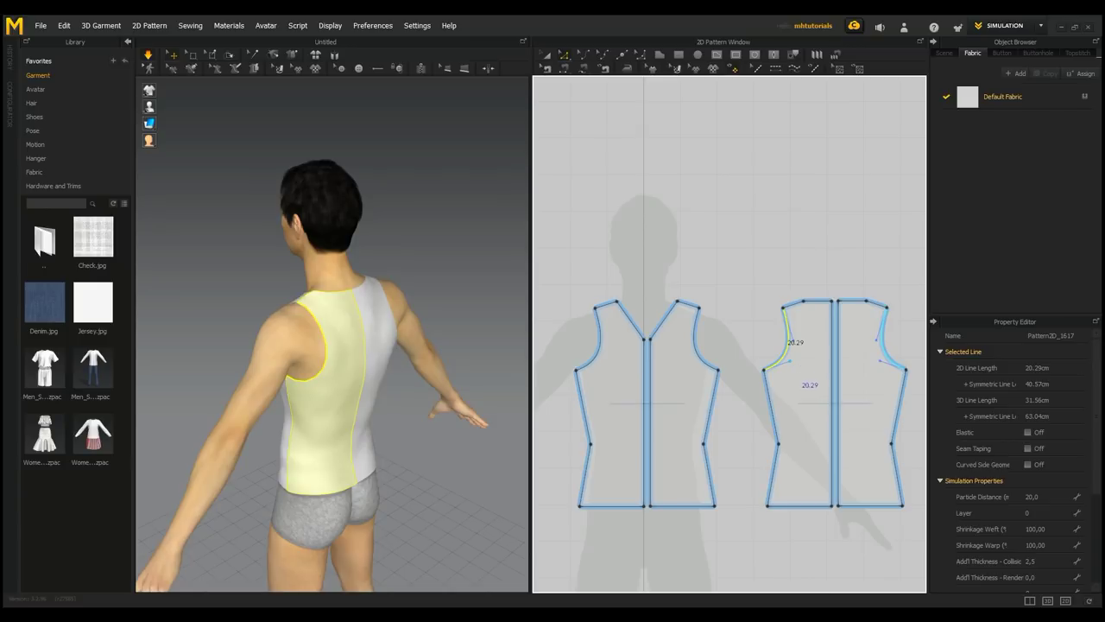
{"action": "left_click_drag", "start_coordinate": [789, 361], "coordinate": [785, 352]}
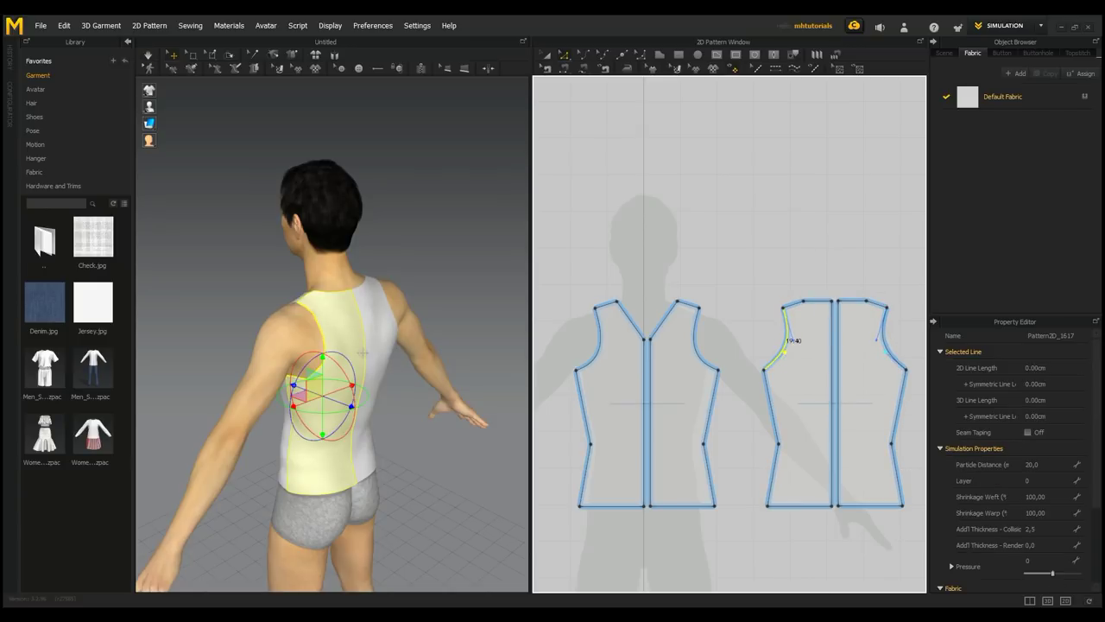
{"action": "left_click_drag", "start_coordinate": [793, 341], "coordinate": [790, 340]}
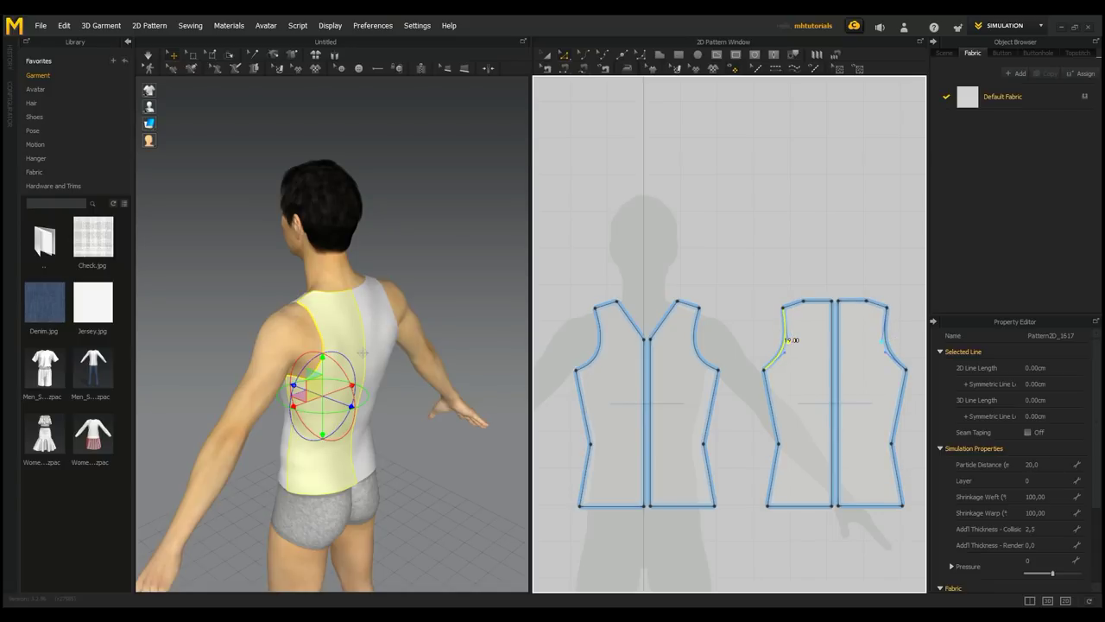
{"action": "left_click", "coordinate": [149, 56]}
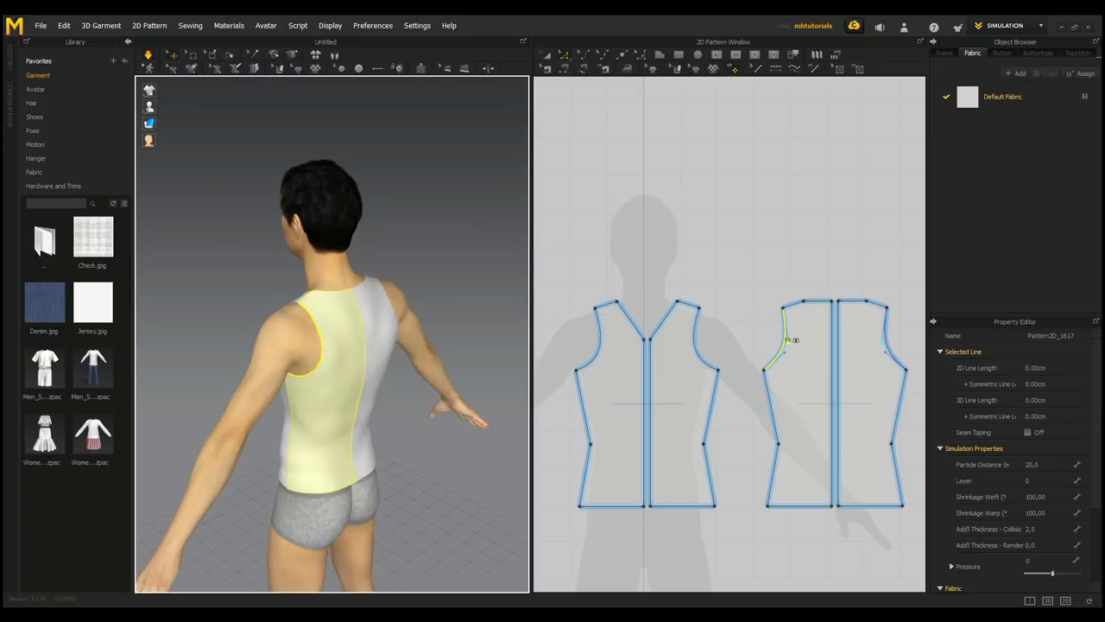
{"action": "right_click_drag", "start_coordinate": [346, 363], "coordinate": [367, 346]}
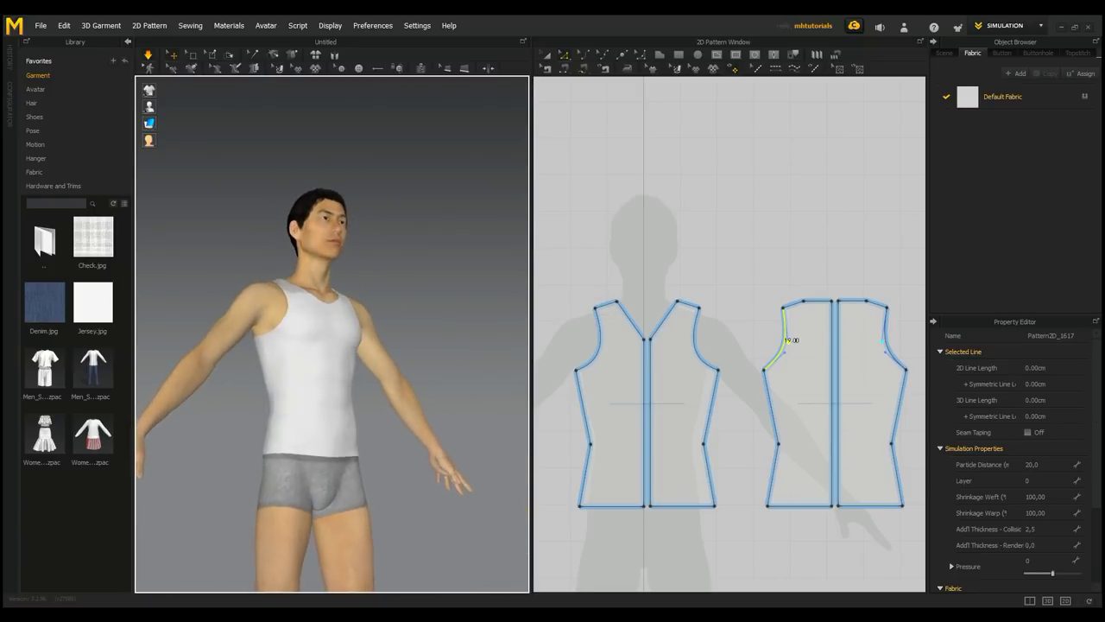
{"action": "right_click_drag", "start_coordinate": [380, 363], "coordinate": [462, 383]}
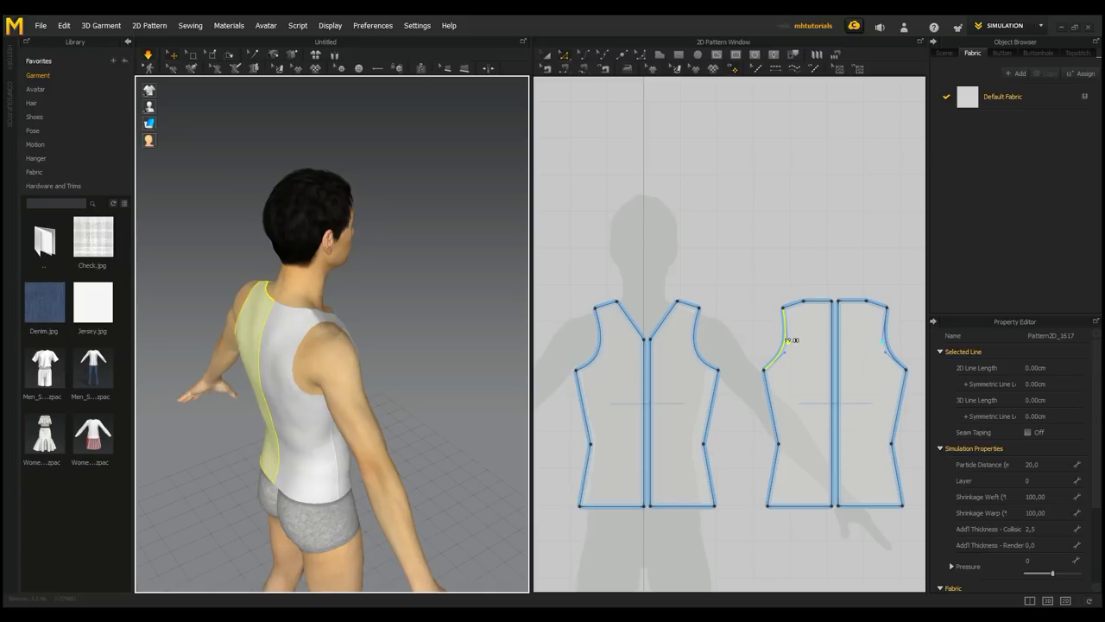
{"action": "key", "text": "2"}
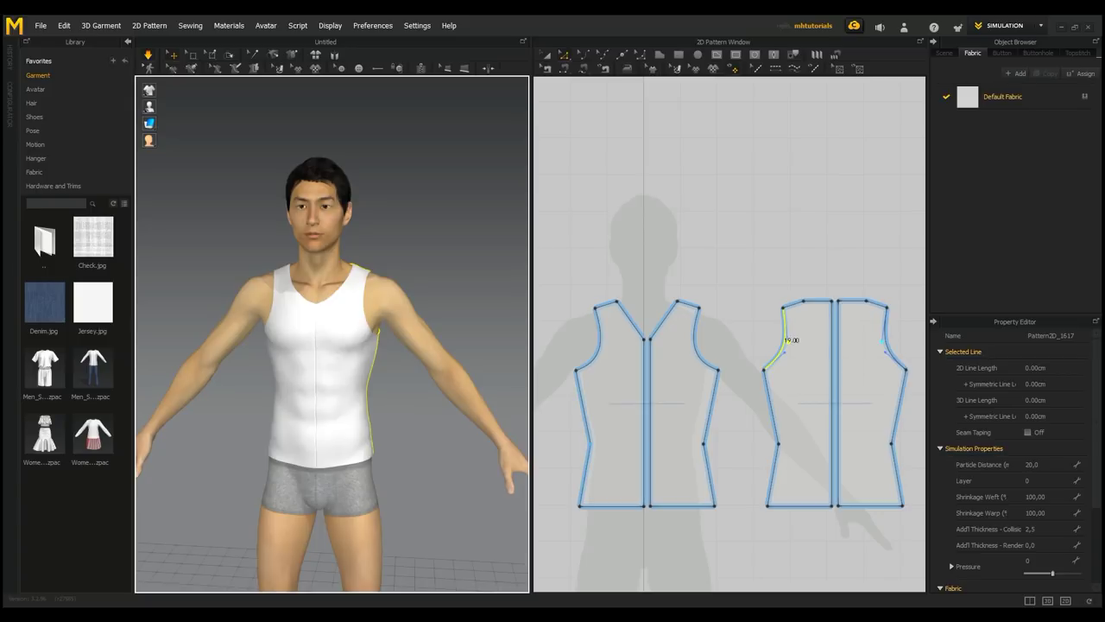
Delete the front panels' waist point, curve their side edges inward to about 37.7 cm long, and simulate the change
{"action": "left_click", "coordinate": [590, 444]}
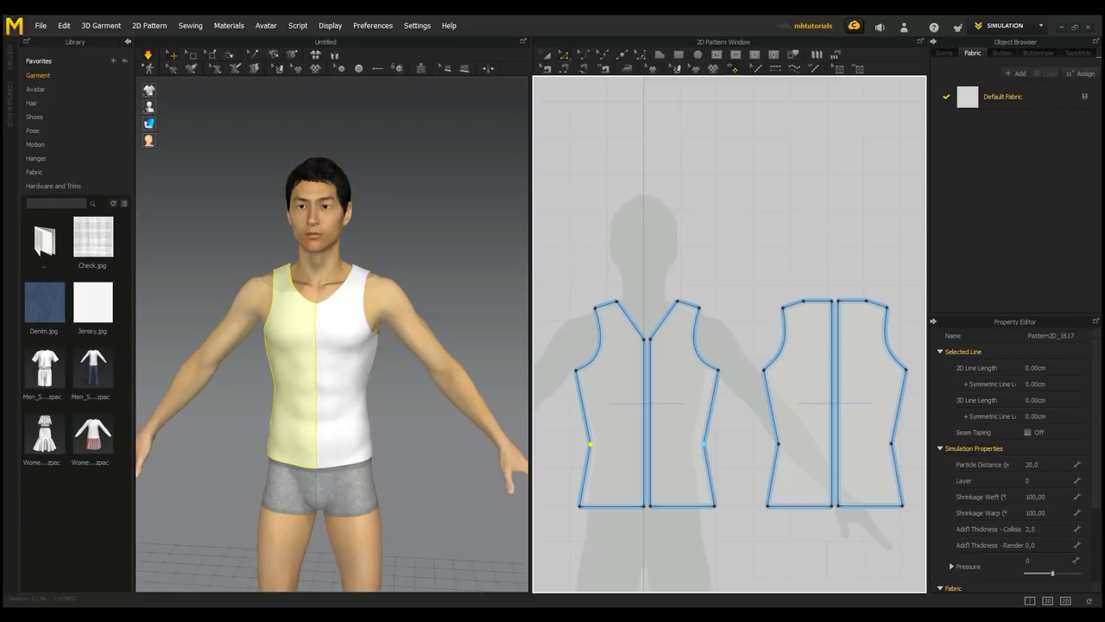
{"action": "key", "text": "Delete"}
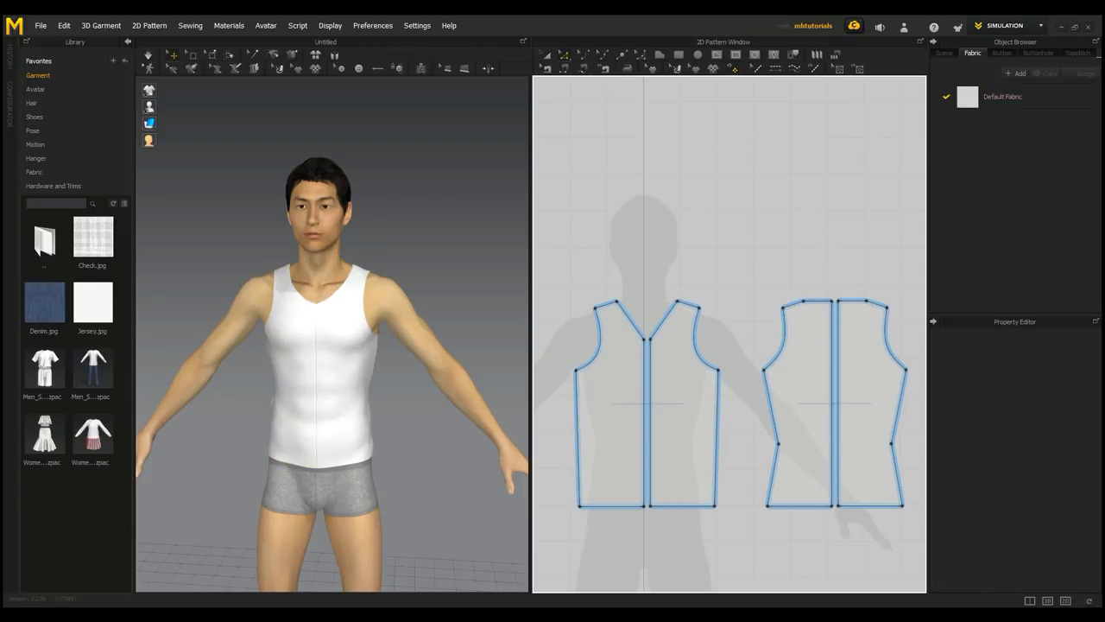
{"action": "left_click", "coordinate": [584, 55]}
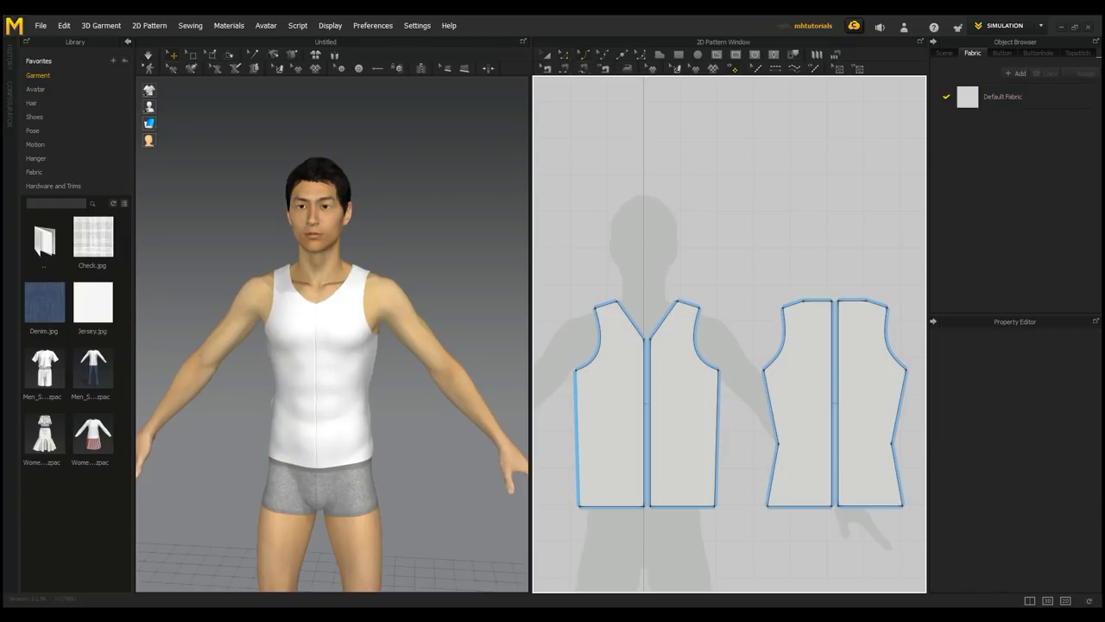
{"action": "left_click", "coordinate": [580, 436]}
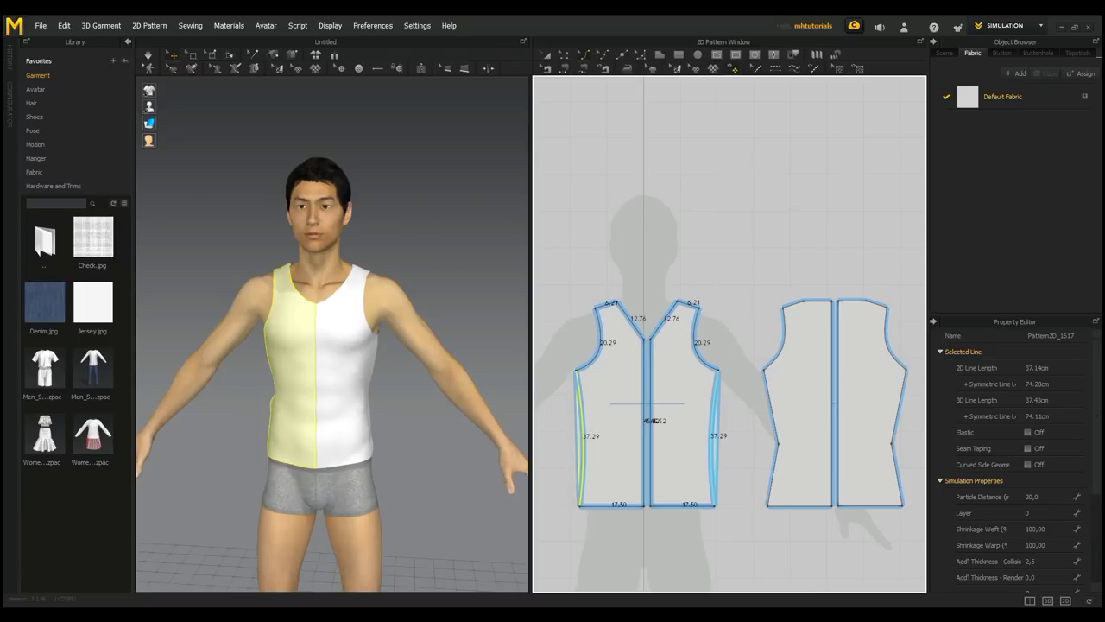
{"action": "left_click_drag", "start_coordinate": [586, 436], "coordinate": [593, 436]}
{"action": "right_click_drag", "start_coordinate": [330, 320], "coordinate": [341, 317]}
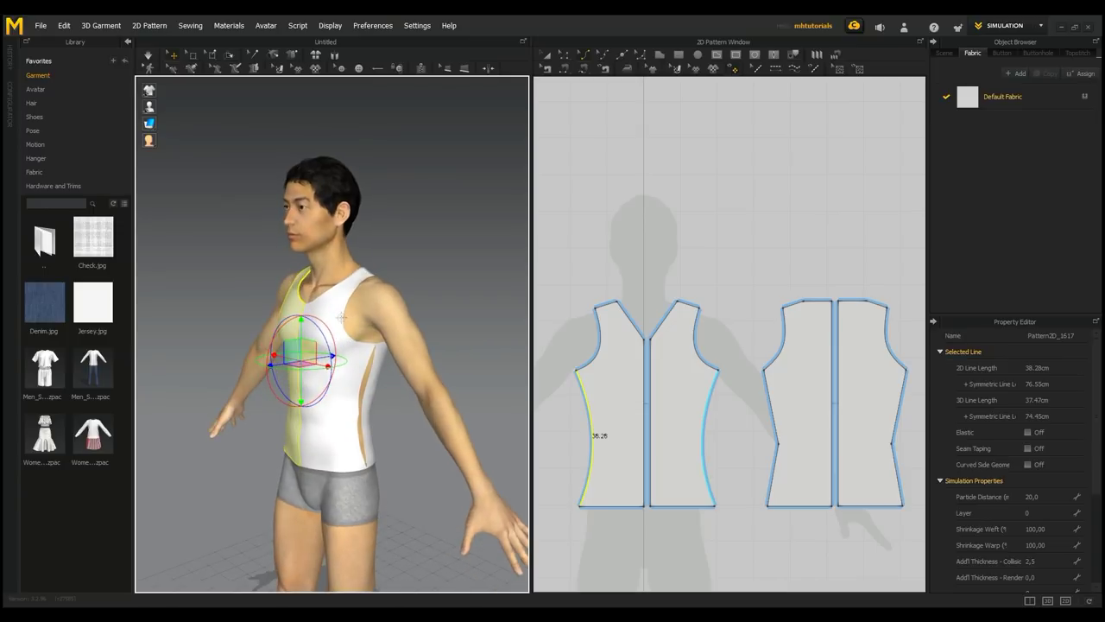
{"action": "key", "text": "space"}
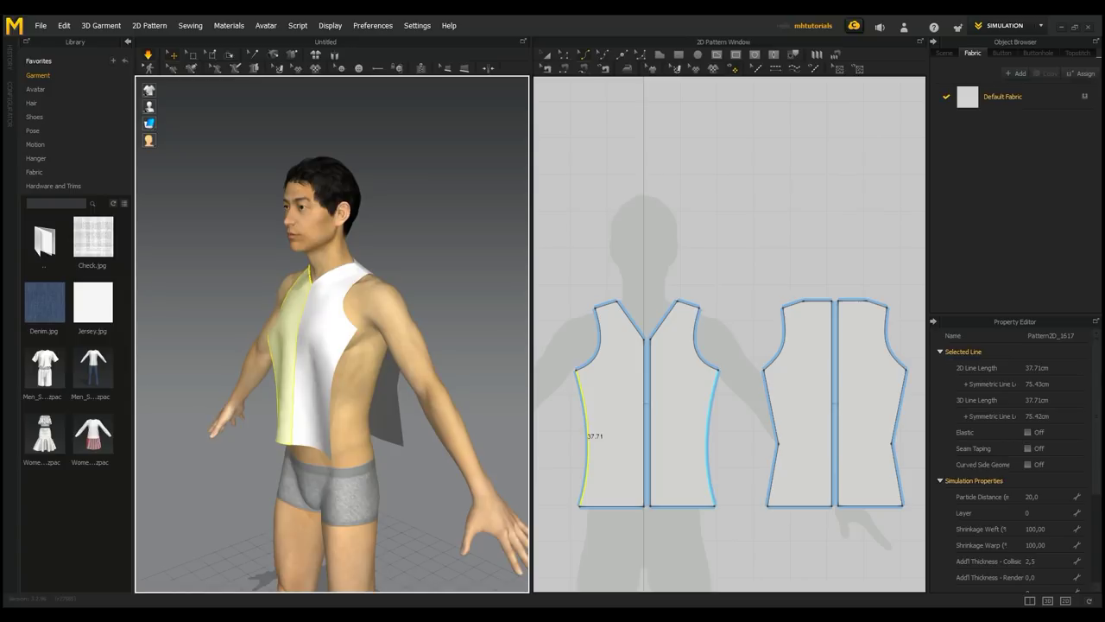
Delete the back panels' waist point and curve their side edges inward to about 37.5 cm long
{"action": "left_click", "coordinate": [565, 55]}
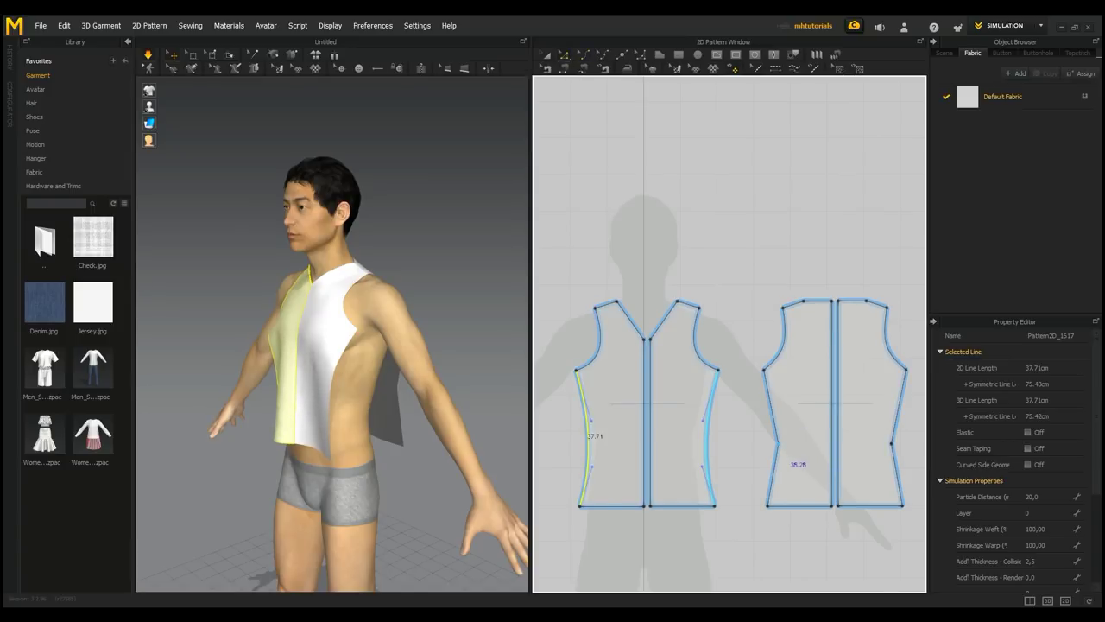
{"action": "left_click", "coordinate": [778, 444]}
{"action": "key", "text": "Delete"}
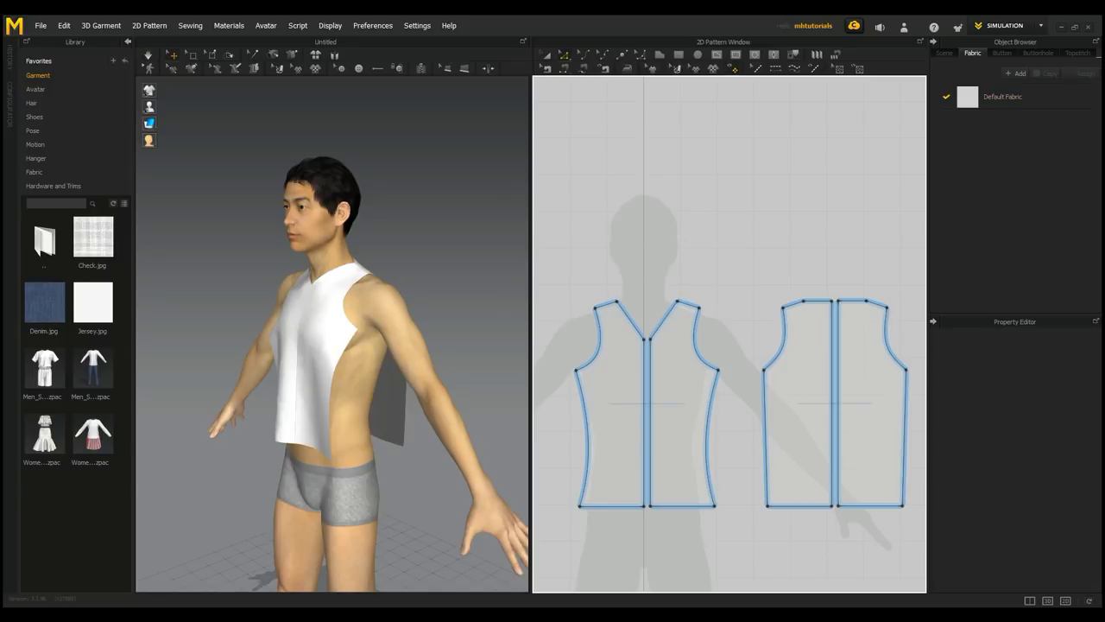
{"action": "left_click", "coordinate": [584, 54]}
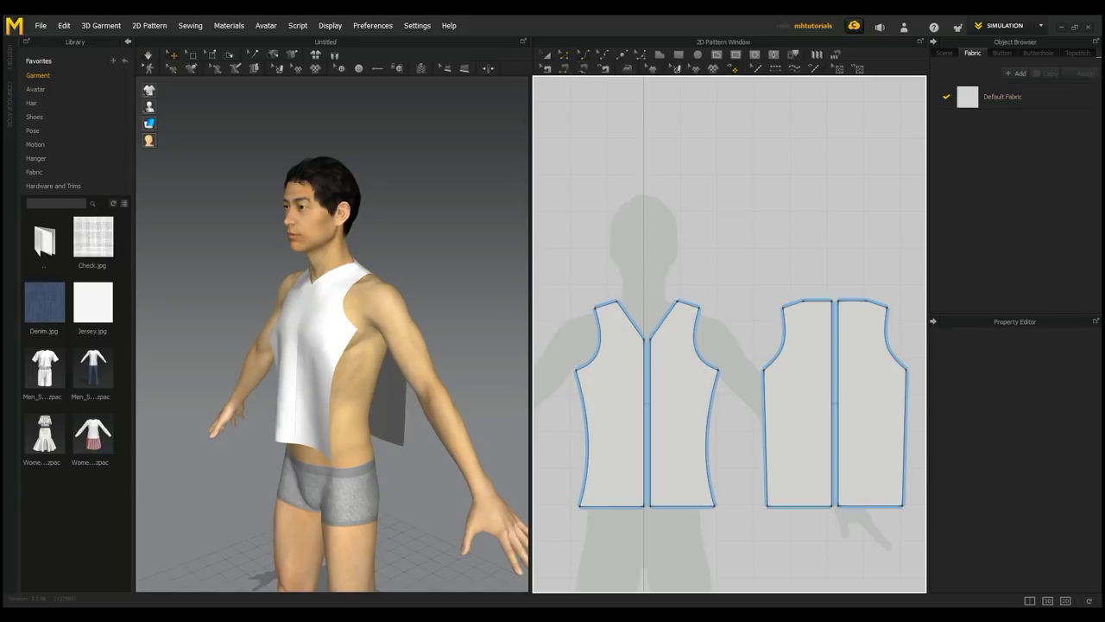
{"action": "left_click", "coordinate": [766, 436]}
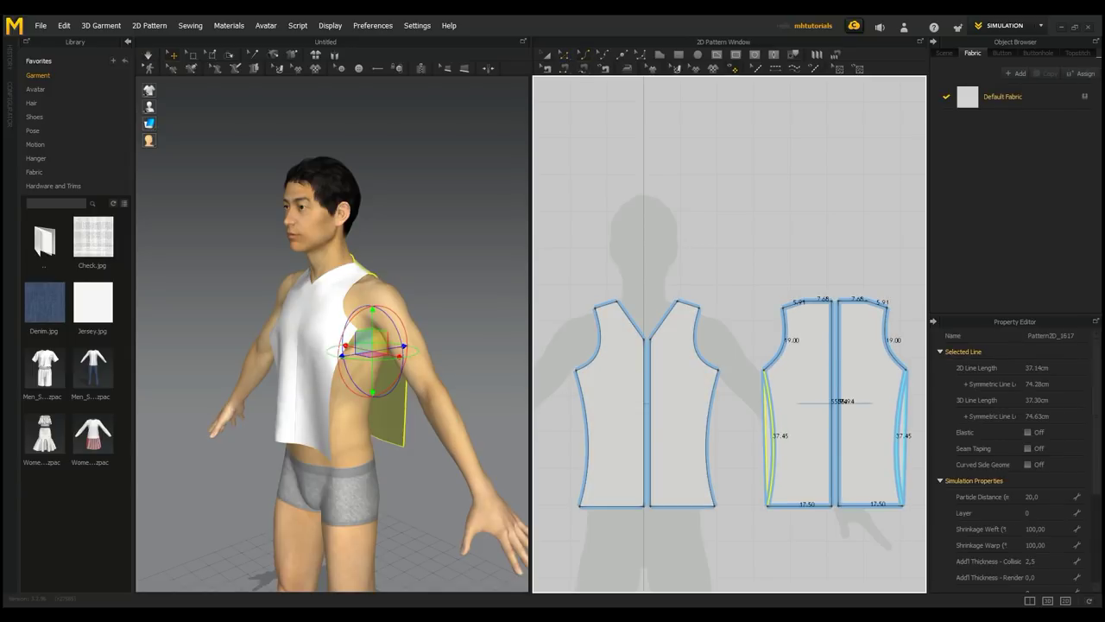
{"action": "left_click_drag", "start_coordinate": [767, 436], "coordinate": [773, 437]}
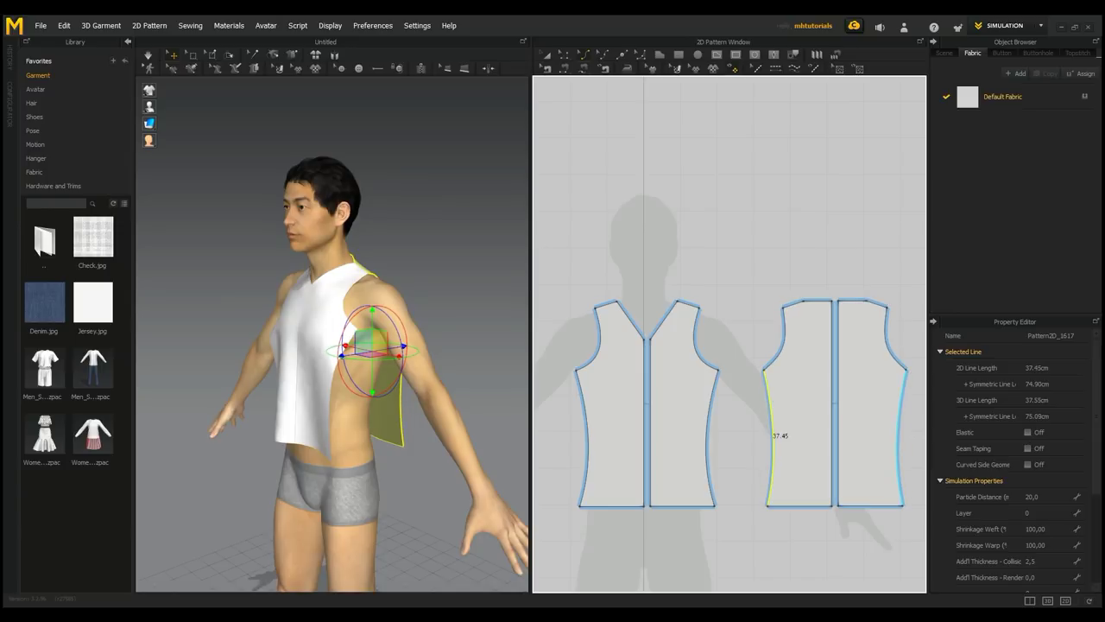
Sew the curved front side edges to the matching back side edges, simulate the closed vest and view it from the front
{"action": "left_click", "coordinate": [565, 69]}
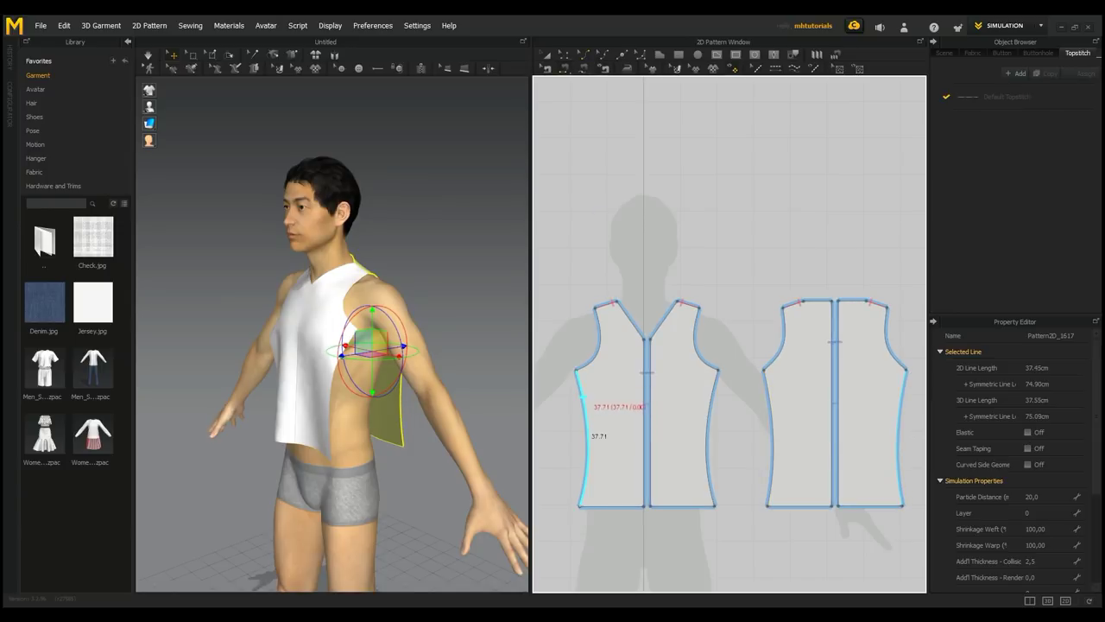
{"action": "left_click", "coordinate": [582, 402]}
{"action": "left_click", "coordinate": [903, 397]}
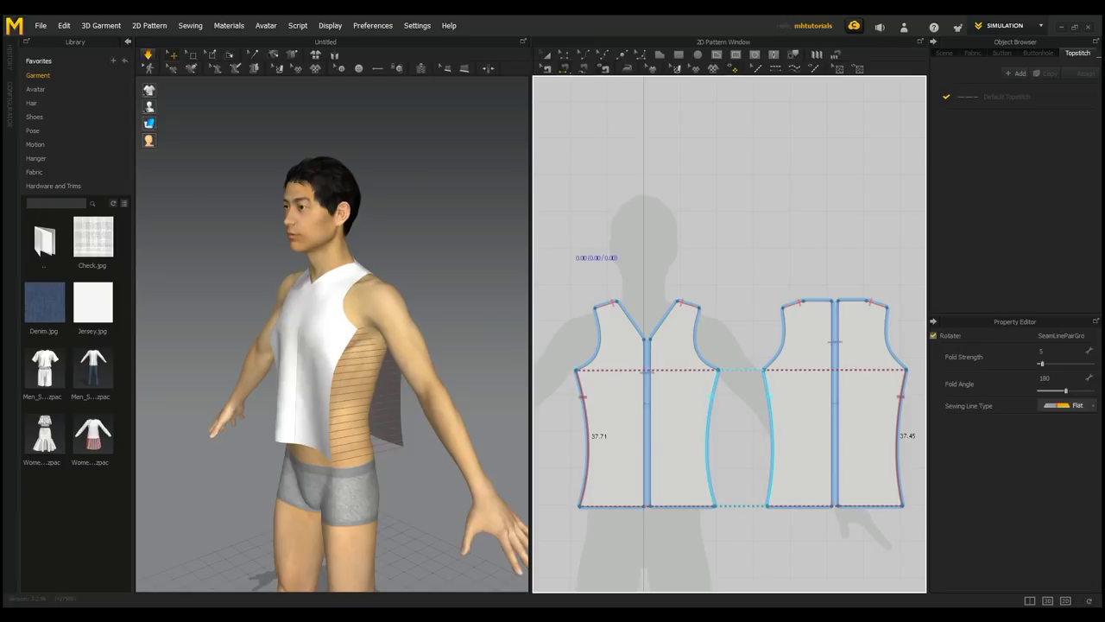
{"action": "key", "text": "space"}
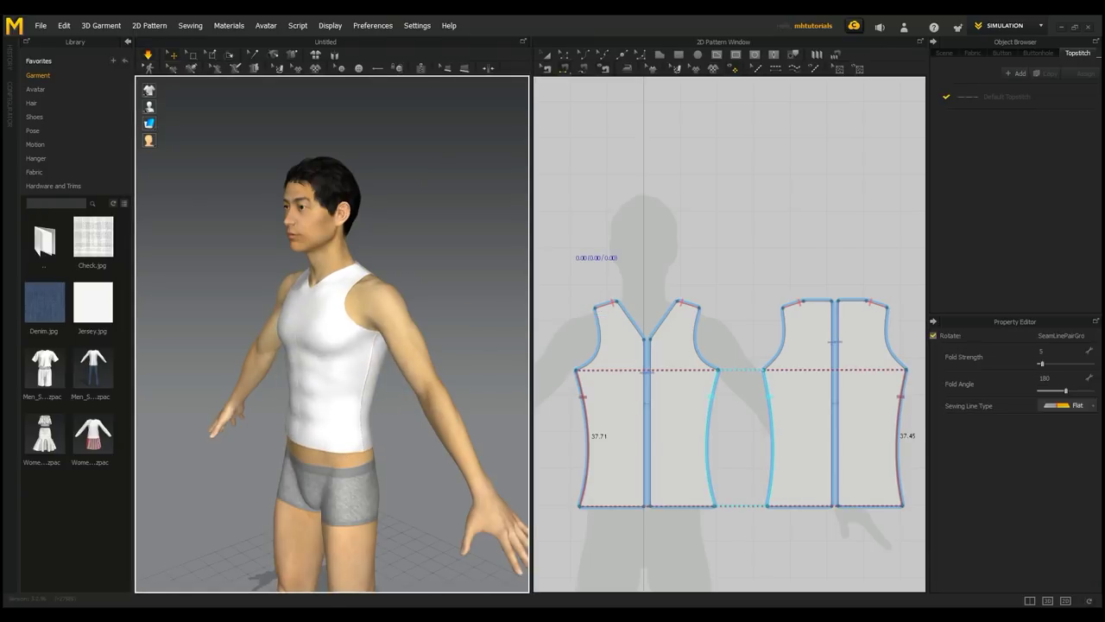
{"action": "mouse_move", "coordinate": [380, 345]}
{"action": "right_mouse_down"}
{"action": "mouse_move", "coordinate": [234, 358]}
{"action": "mouse_move", "coordinate": [376, 367]}
{"action": "right_mouse_up"}
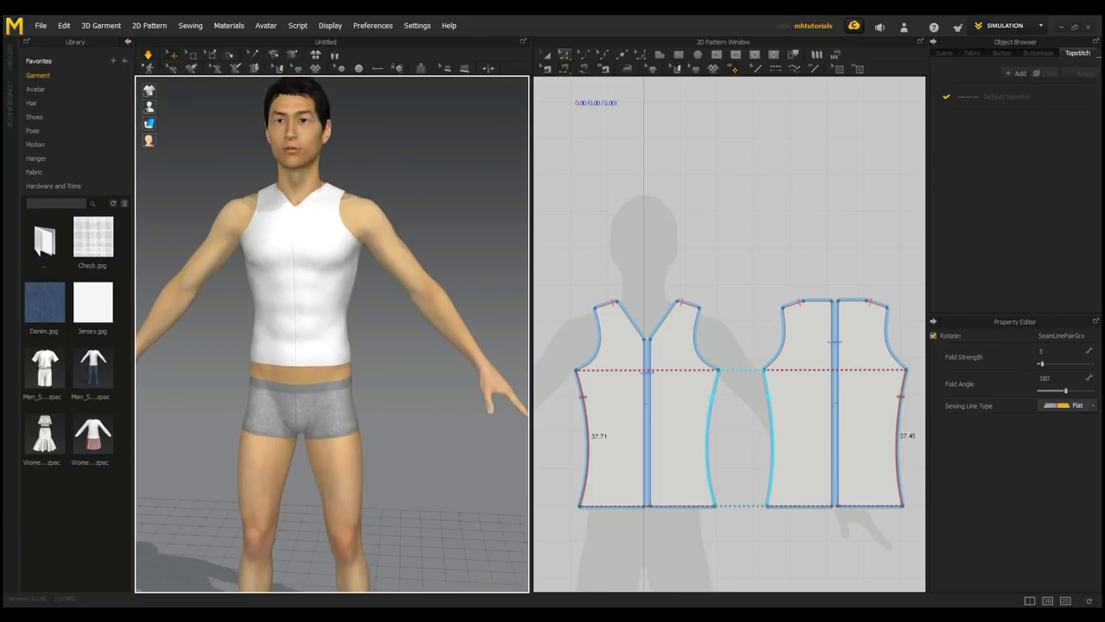
Lengthen the front and back panels by moving their hem edges downward until the front side edges are about 46.3 cm long
{"action": "left_click", "coordinate": [564, 55]}
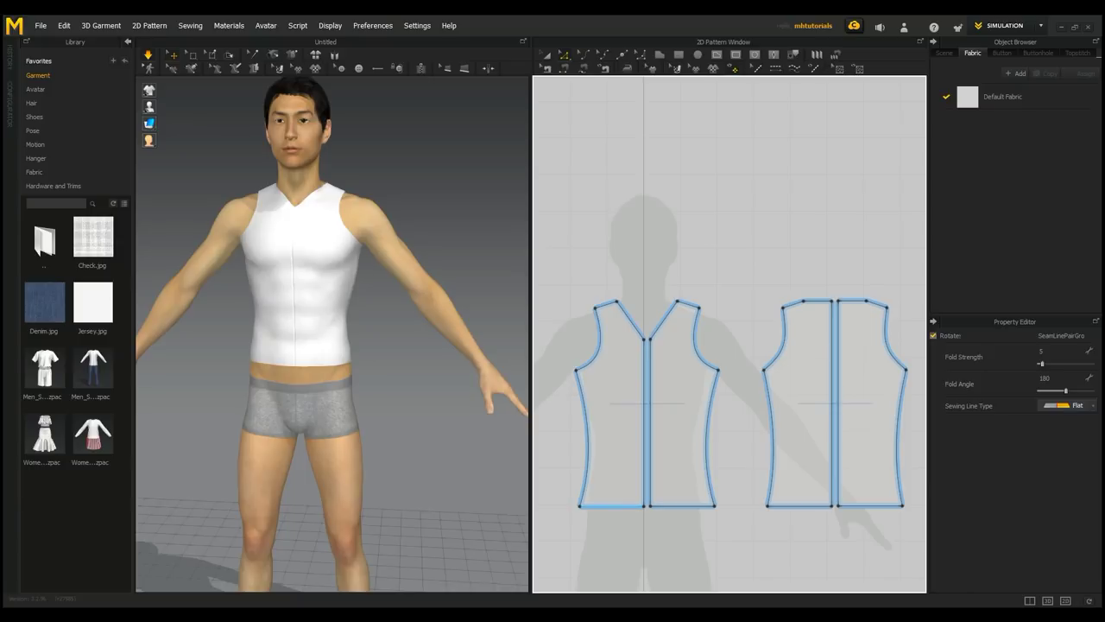
{"action": "left_click", "coordinate": [613, 505]}
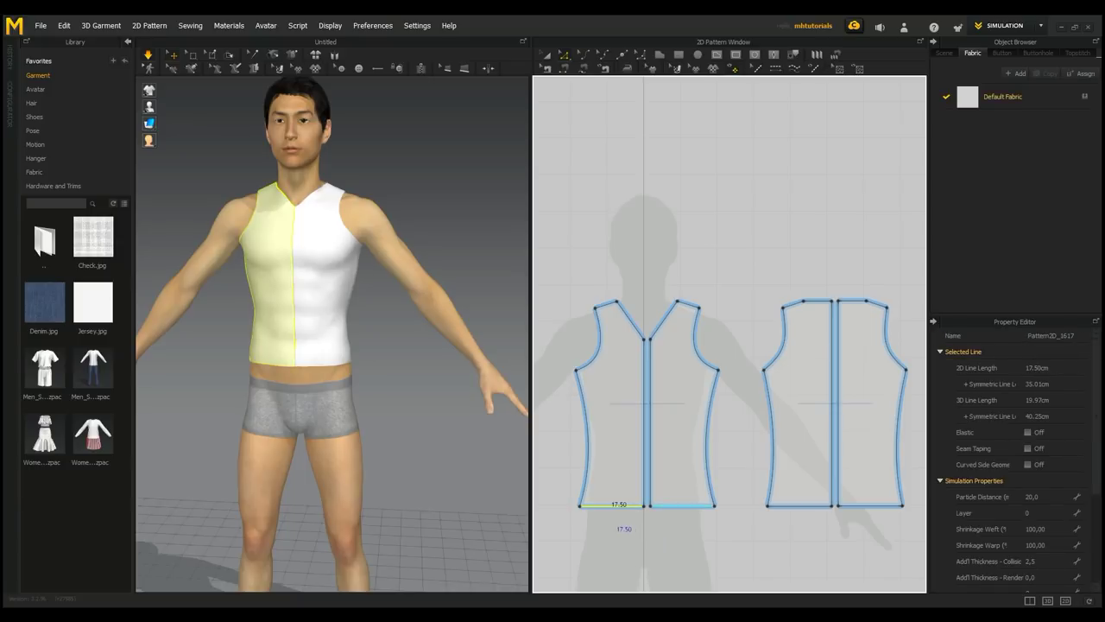
{"action": "left_click_drag", "start_coordinate": [620, 505], "coordinate": [620, 538]}
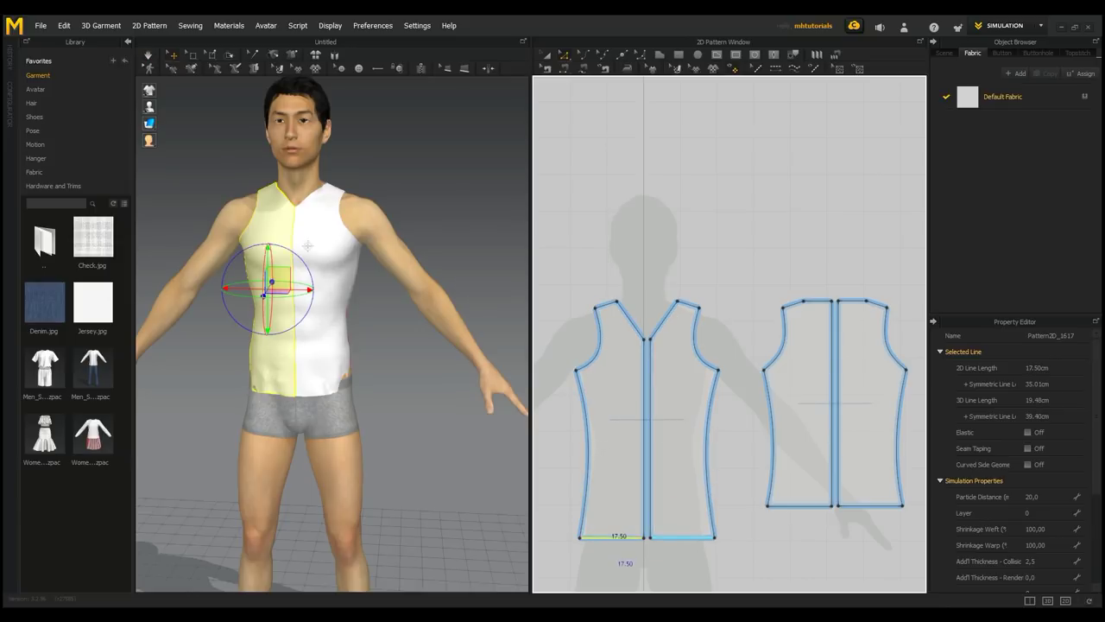
{"action": "left_click", "coordinate": [798, 505]}
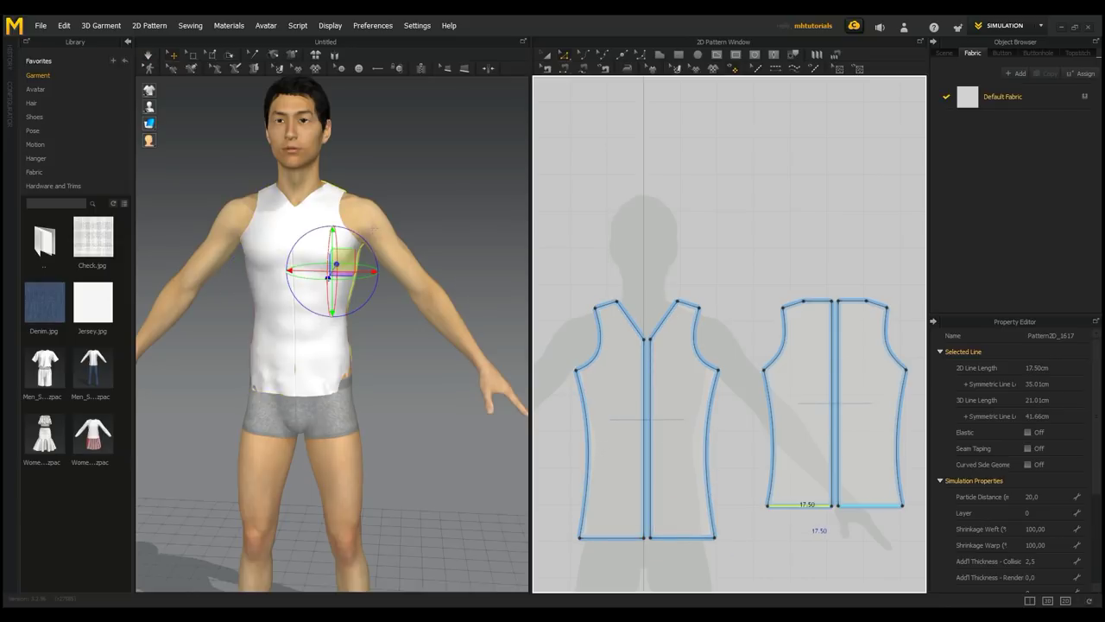
{"action": "left_click_drag", "start_coordinate": [799, 506], "coordinate": [799, 537]}
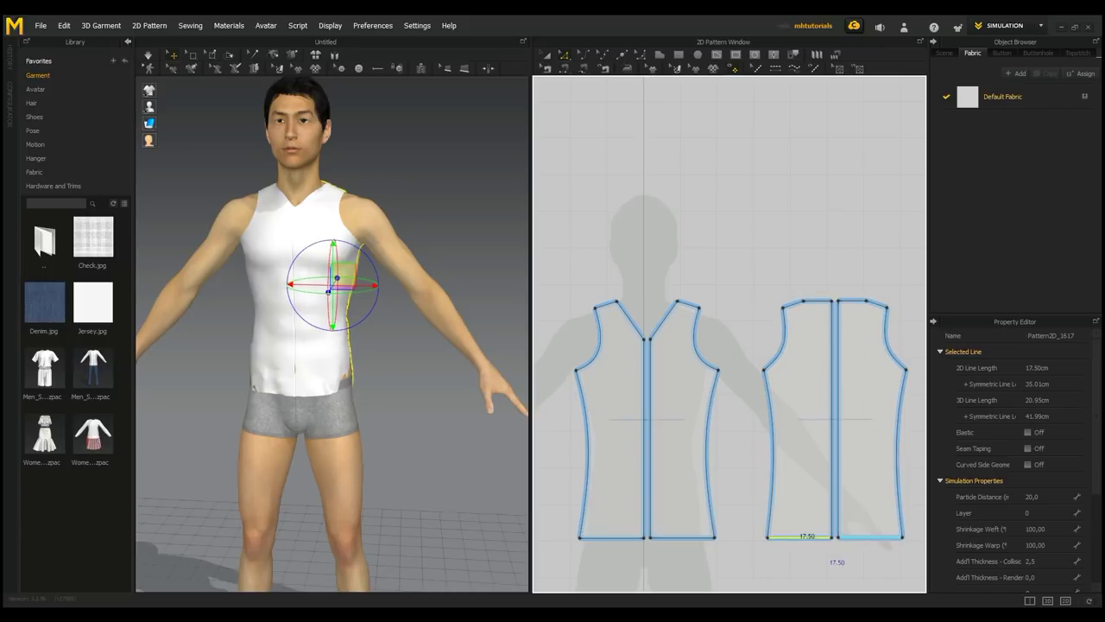
Simulate the lengthened vest and inspect its fit from the side and front
{"action": "key", "text": "space"}
{"action": "right_click_drag", "start_coordinate": [414, 380], "coordinate": [315, 333]}
{"action": "left_click", "coordinate": [293, 373]}
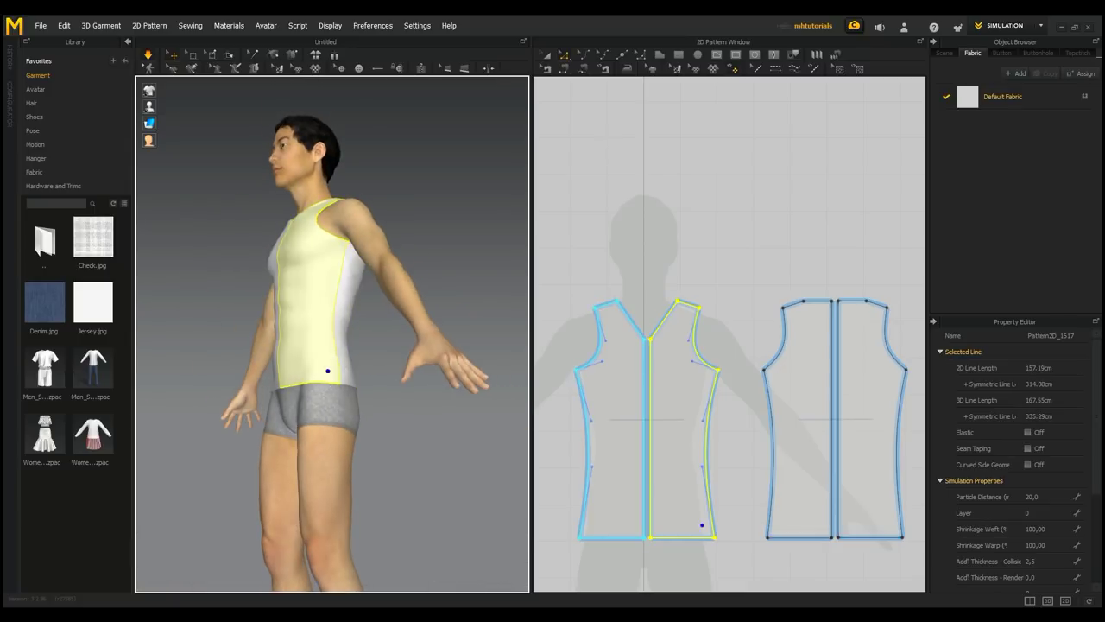
{"action": "key", "text": "Escape"}
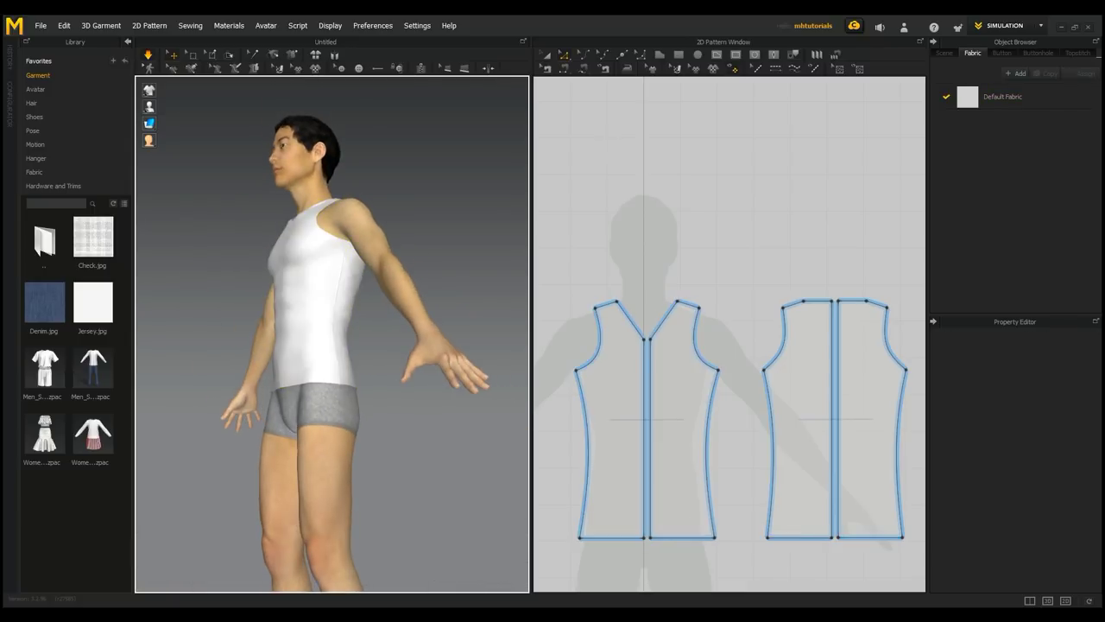
{"action": "right_click_drag", "start_coordinate": [345, 354], "coordinate": [440, 398]}
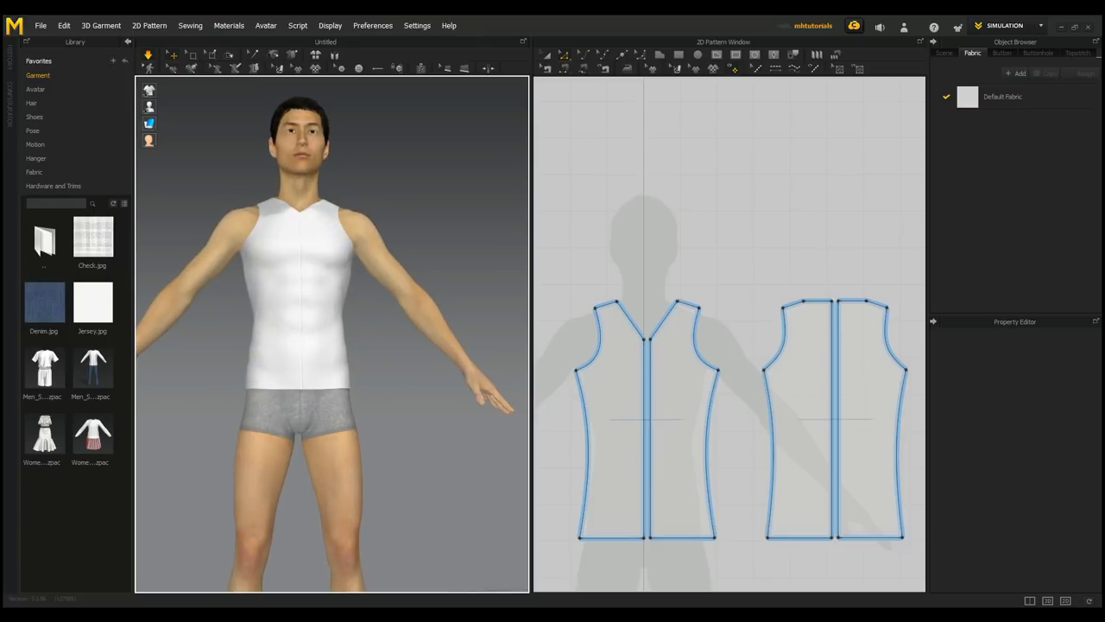
{"action": "right_click_drag", "start_coordinate": [389, 371], "coordinate": [302, 402]}
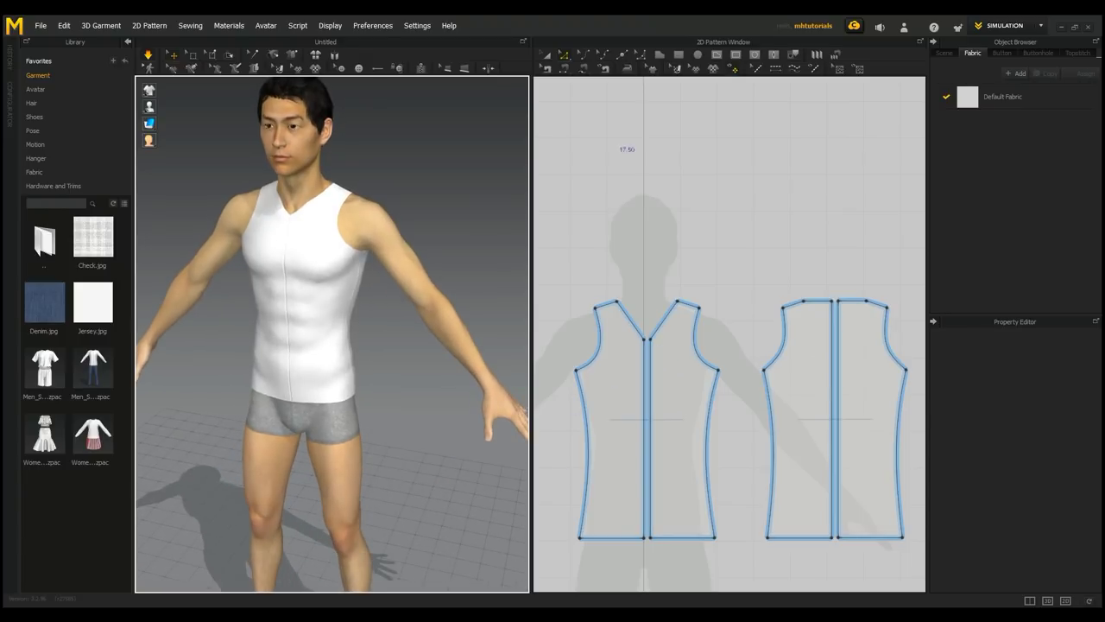
Lower the front panels' centre neckline point to deepen the V-neck, making each neckline edge about 17.3 cm long
{"action": "left_click", "coordinate": [564, 54]}
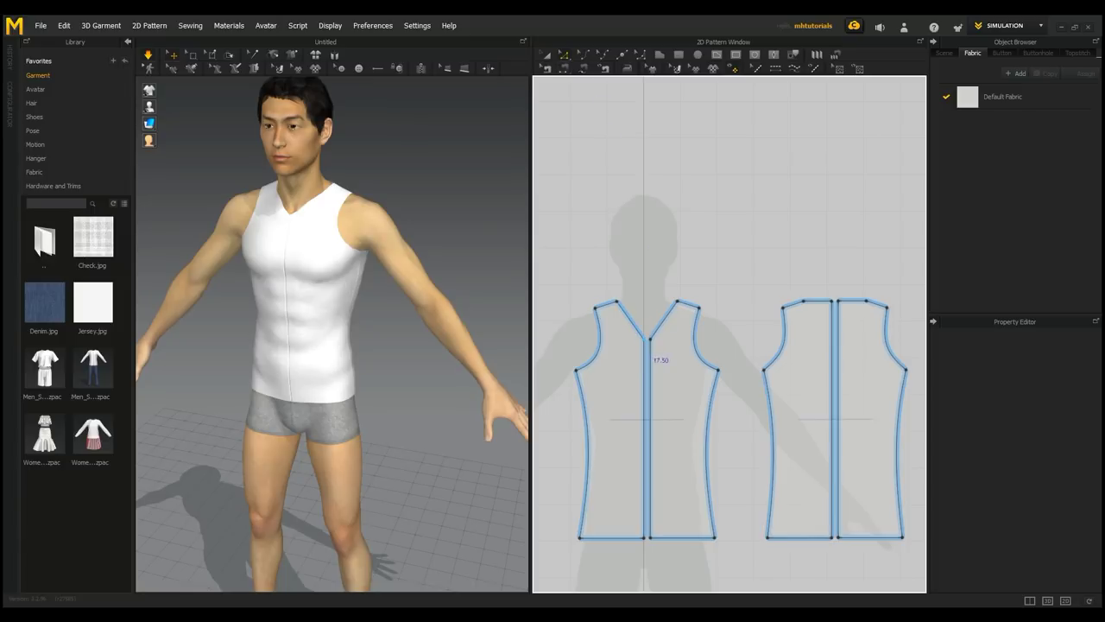
{"action": "left_click", "coordinate": [648, 345]}
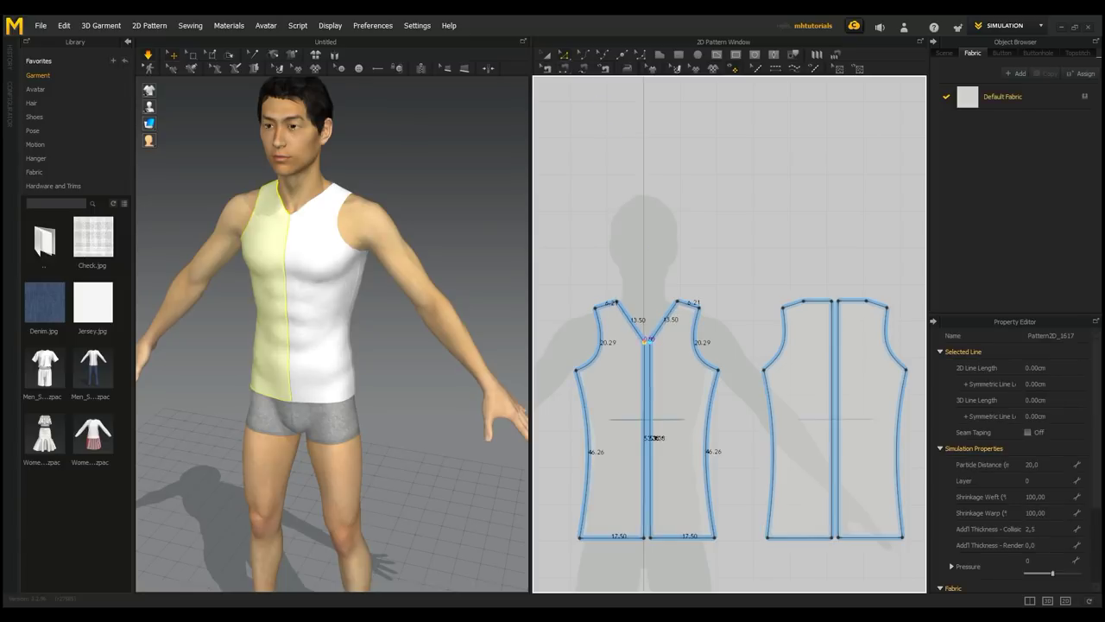
{"action": "left_click_drag", "start_coordinate": [646, 344], "coordinate": [646, 356]}
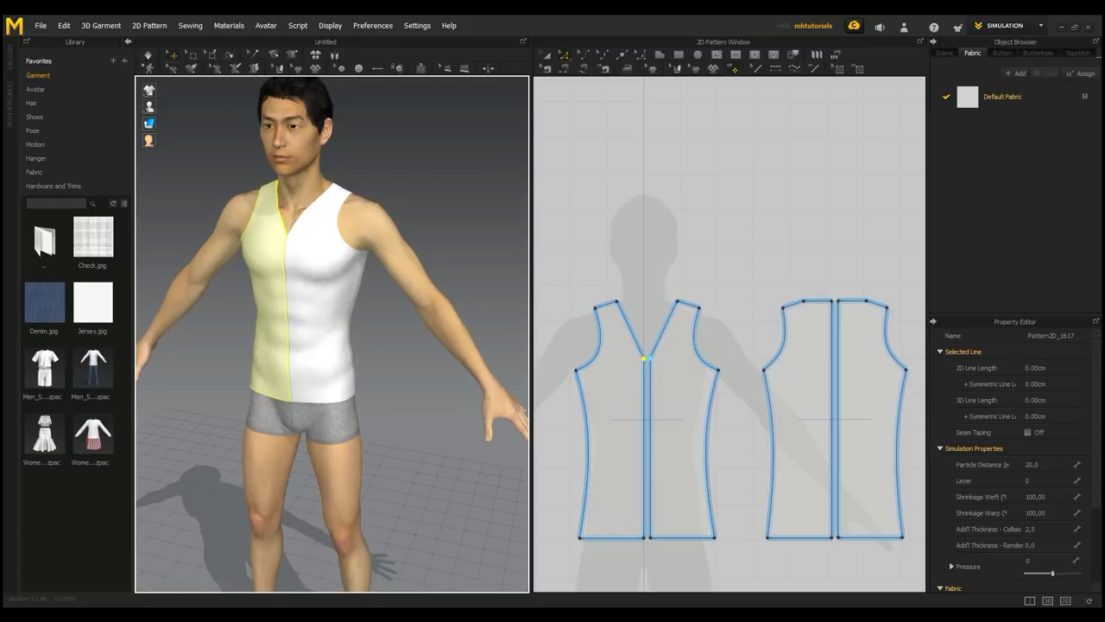
Curve the front panels' straight neckline edges outward into a round neckline, each edge about 19.4 cm long
{"action": "left_click", "coordinate": [585, 55]}
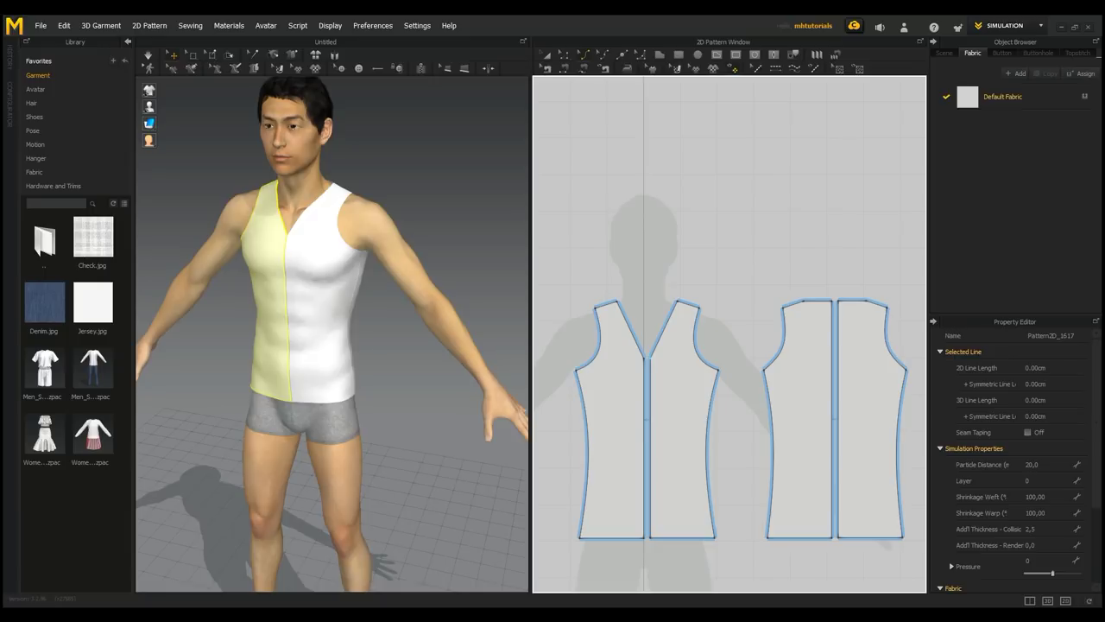
{"action": "left_click", "coordinate": [633, 329]}
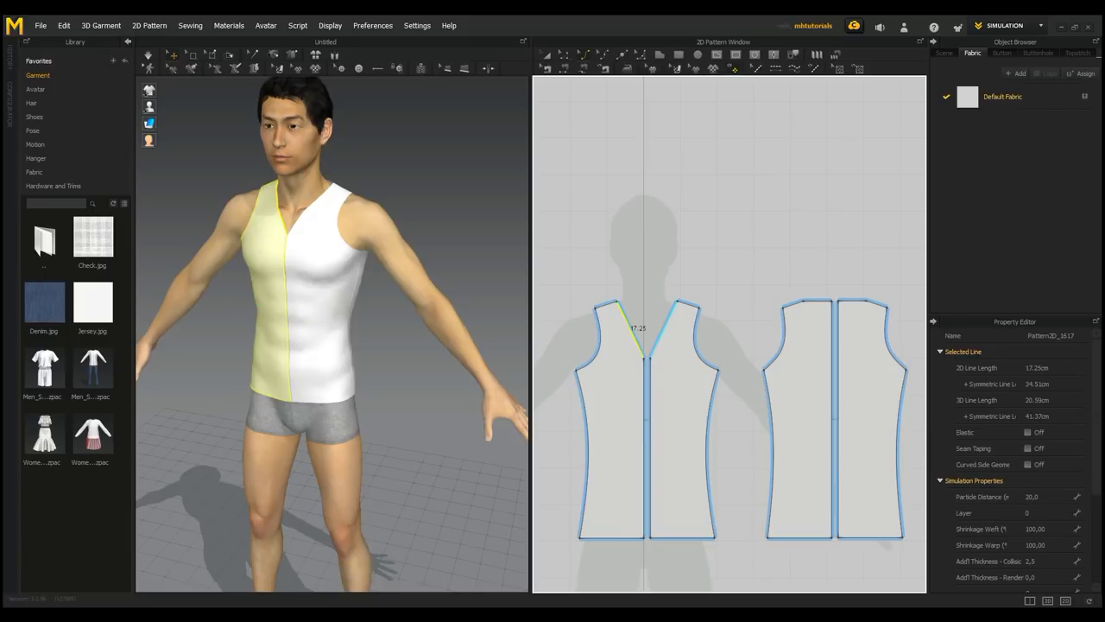
{"action": "left_click_drag", "start_coordinate": [633, 329], "coordinate": [618, 342]}
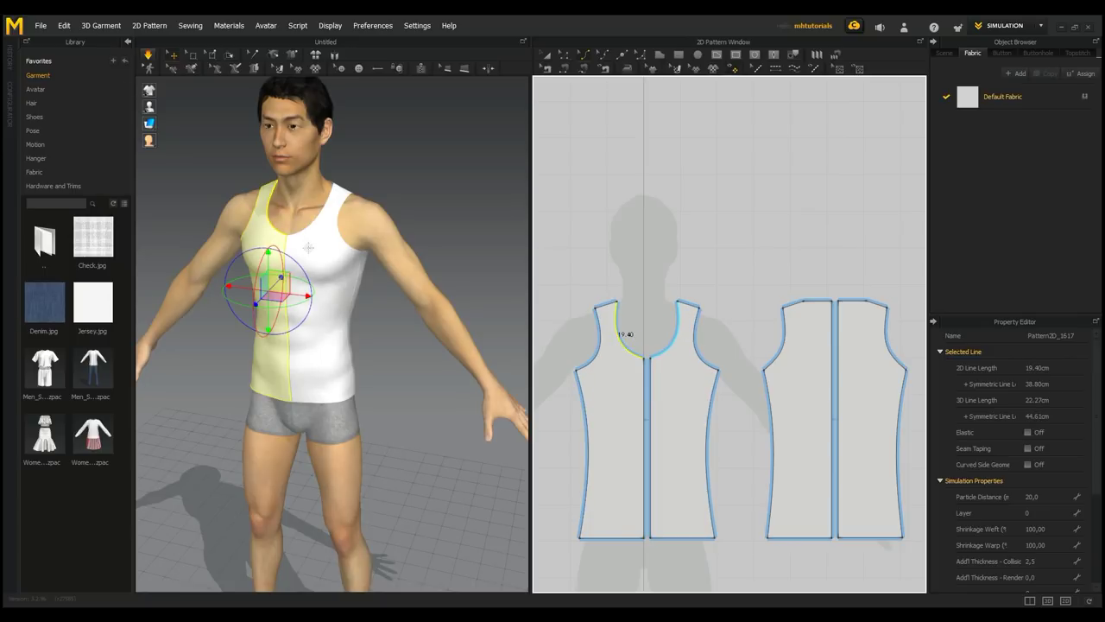
Simulate the vest with the rounded neckline and inspect it on the avatar up close and from several angles
{"action": "left_click", "coordinate": [148, 55]}
{"action": "left_click", "coordinate": [414, 173]}
{"action": "scroll", "coordinate": [332, 334], "scroll_direction": "up", "scroll_amount": 4}
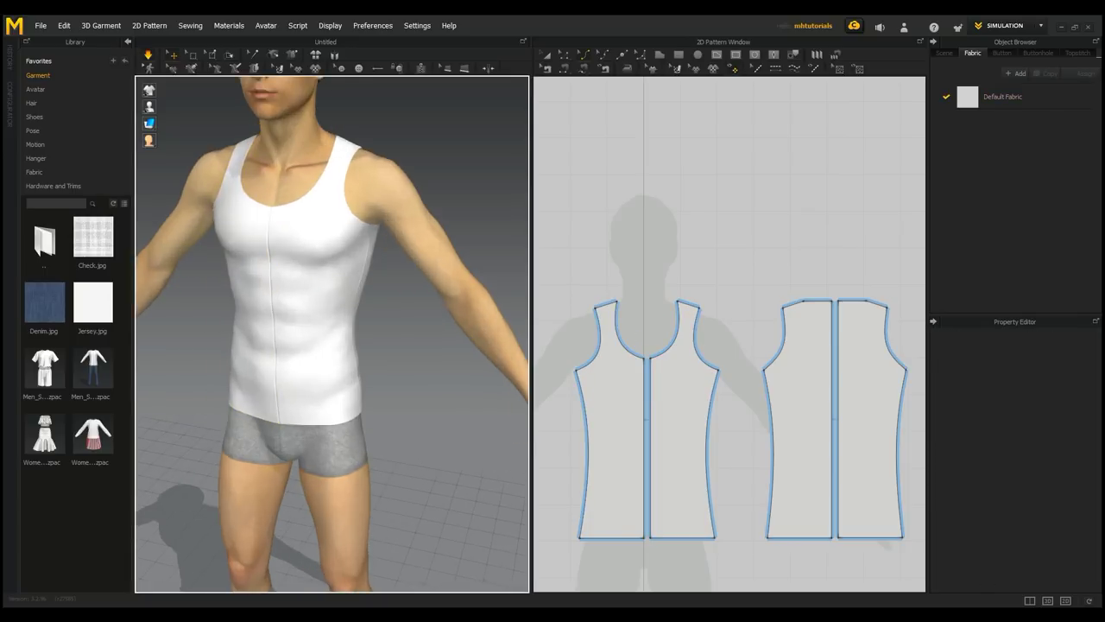
{"action": "scroll", "coordinate": [331, 334], "scroll_direction": "down", "scroll_amount": 6}
{"action": "right_click_drag", "start_coordinate": [332, 334], "coordinate": [173, 363]}
{"action": "right_click_drag", "start_coordinate": [414, 363], "coordinate": [212, 328]}
{"action": "right_click_drag", "start_coordinate": [331, 328], "coordinate": [311, 350]}
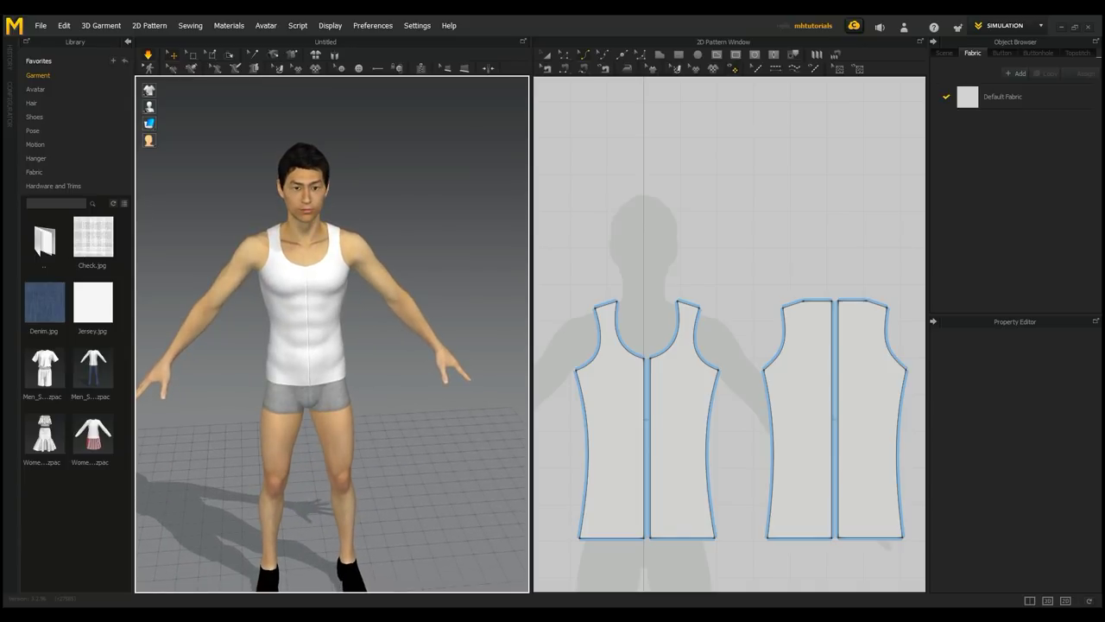